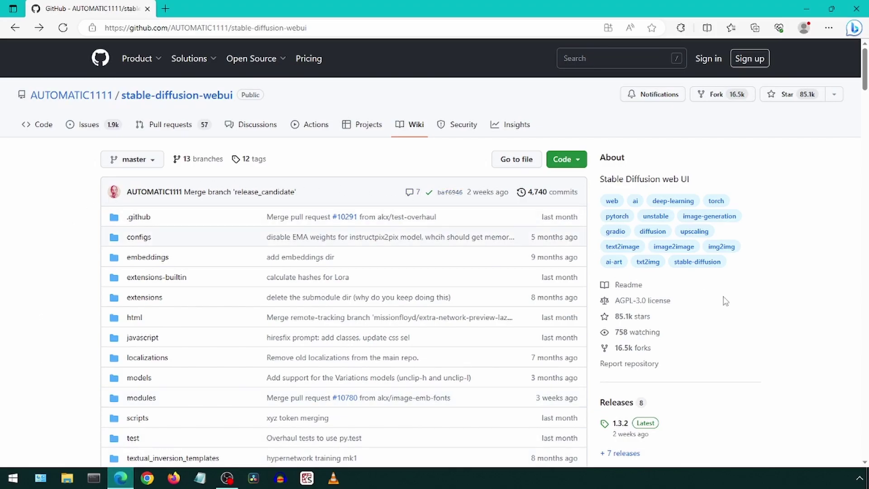
# - Scroll the stable-diffusion-webui README past Features down to the Installation and Running section
pyautogui.scroll(-15, 724, 308)
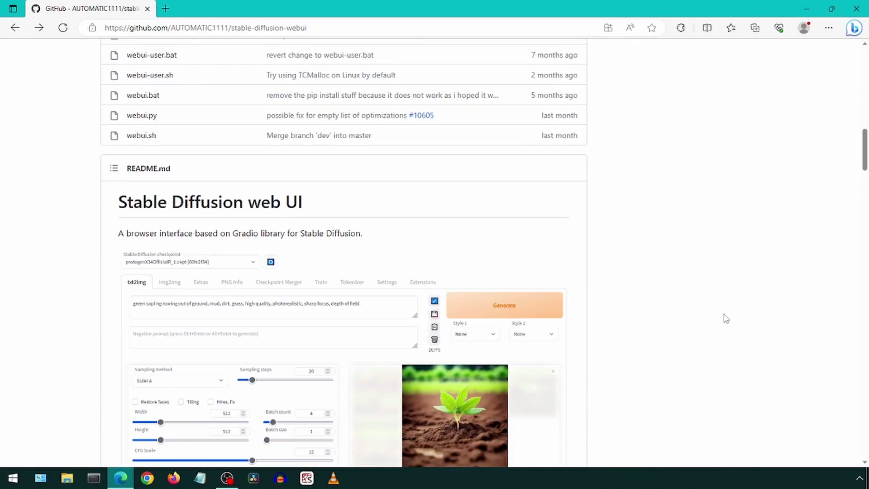
pyautogui.scroll(-3, 724, 317)
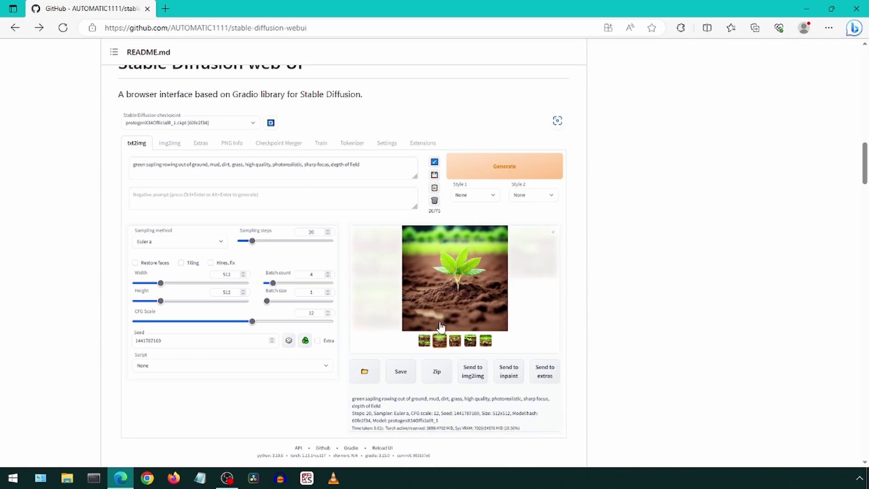
pyautogui.scroll(-1, 438, 327)
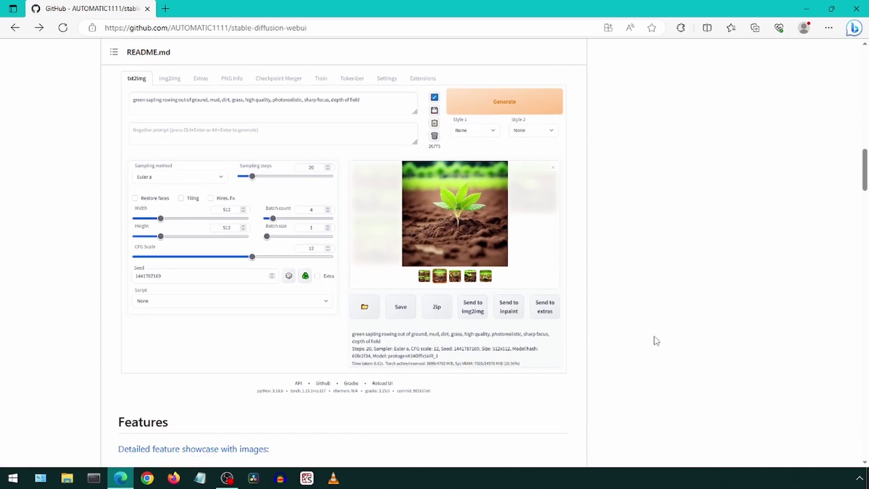
pyautogui.scroll(-15, 657, 341)
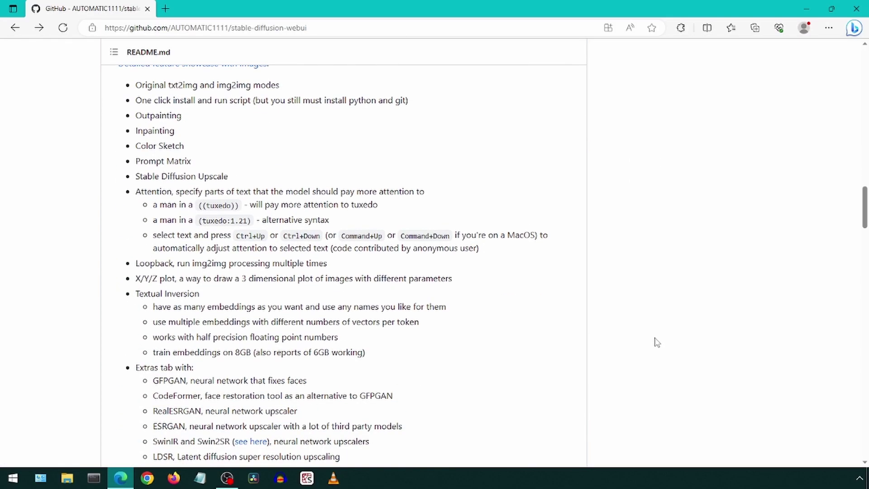
pyautogui.scroll(-15, 656, 341)
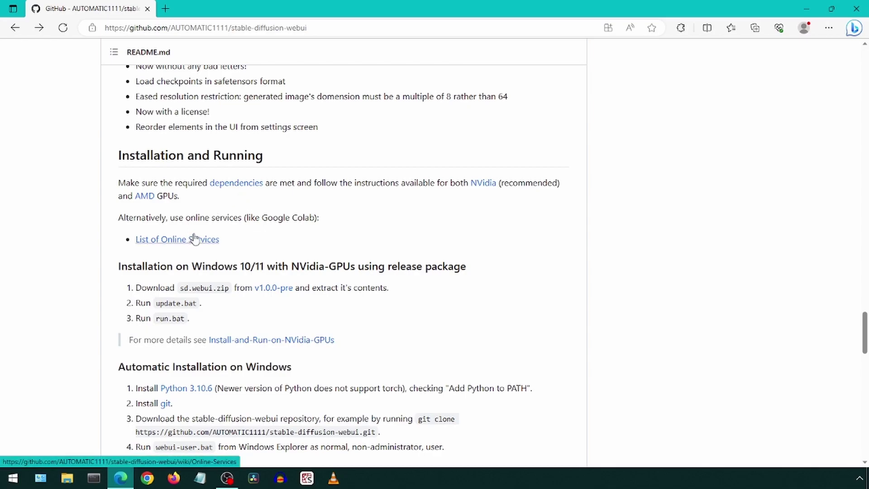
pyautogui.rightClick(234, 188)
pyautogui.click(244, 193)
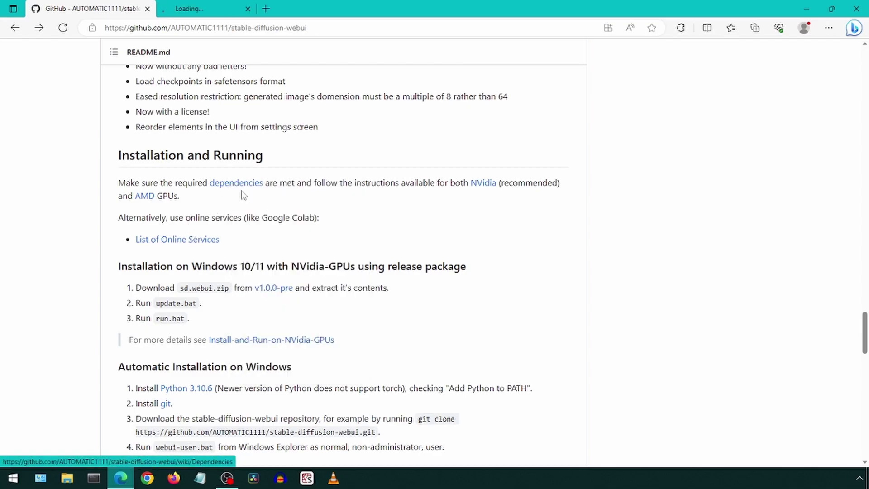
pyautogui.click(216, 10)
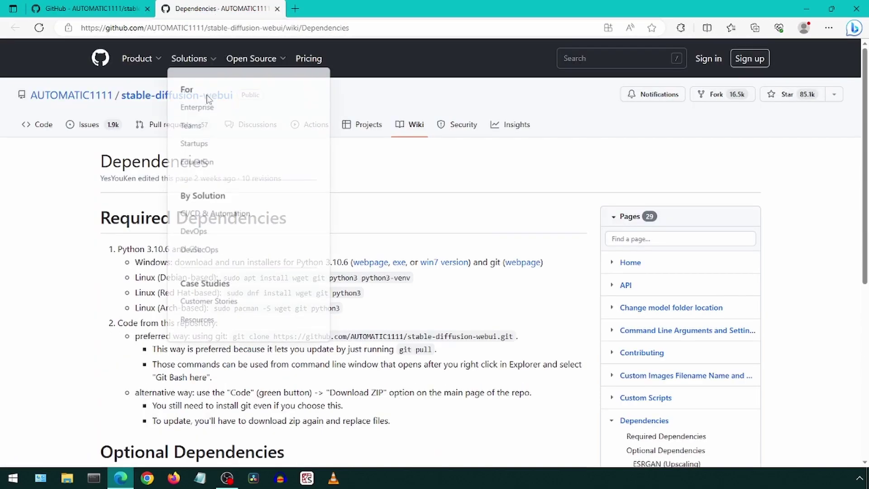
pyautogui.moveTo(143, 249); pyautogui.dragTo(172, 249)
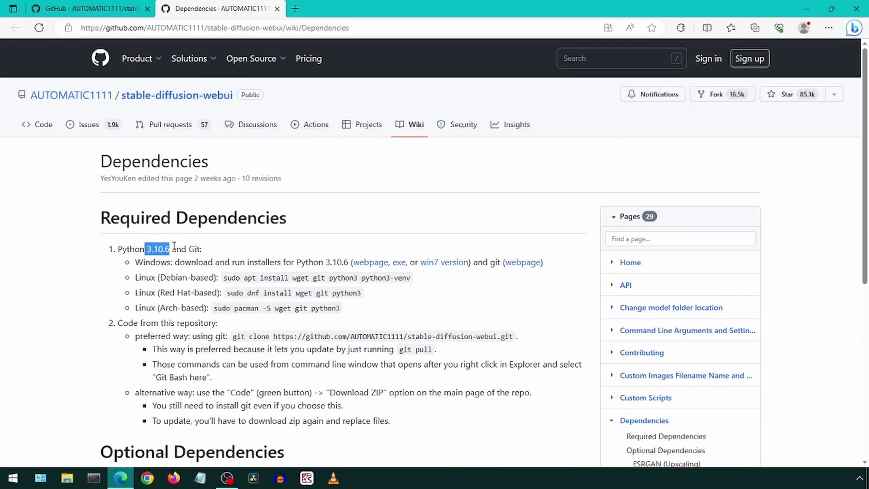
pyautogui.click(183, 249)
pyautogui.doubleClick(193, 249)
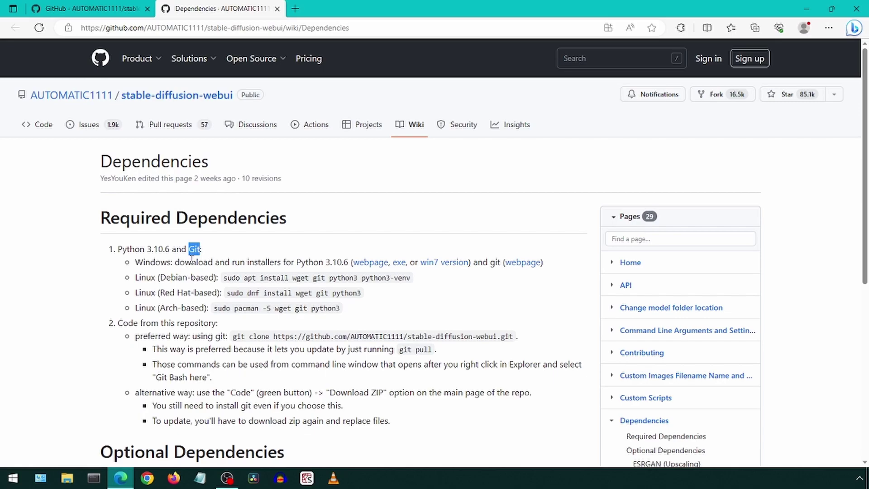
pyautogui.click(191, 259)
pyautogui.click(277, 9)
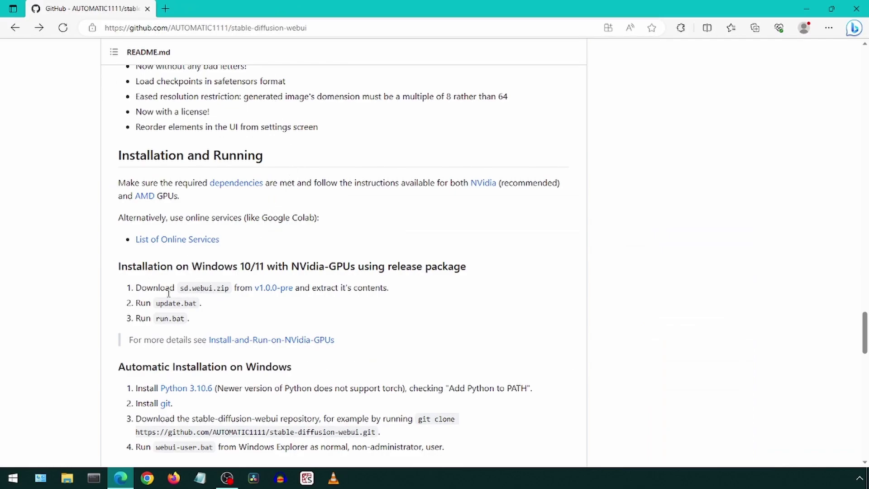
# - Open the v1.0.0-pre release in a new tab and download sd.webui.zip from its Assets
pyautogui.rightClick(271, 291)
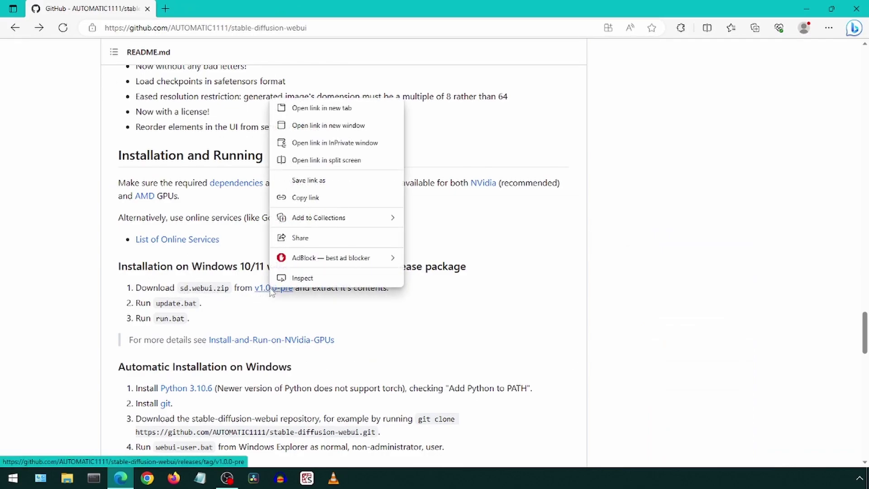
pyautogui.click(300, 109)
pyautogui.click(210, 8)
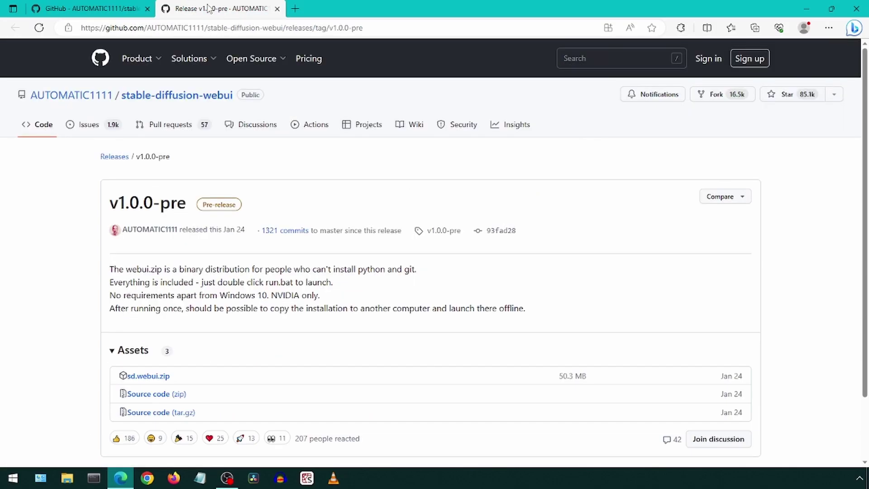
pyautogui.click(150, 377)
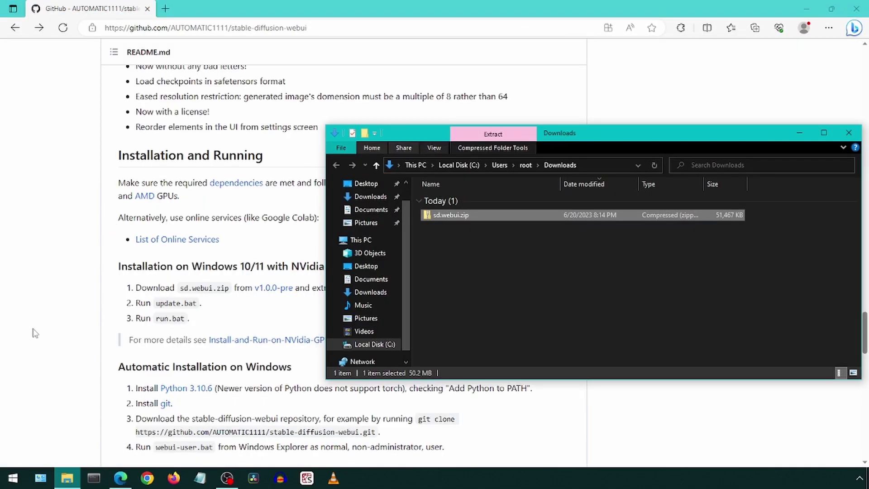
# - Create a new folder named ai on drive C: and open it
pyautogui.rightClick(69, 479)
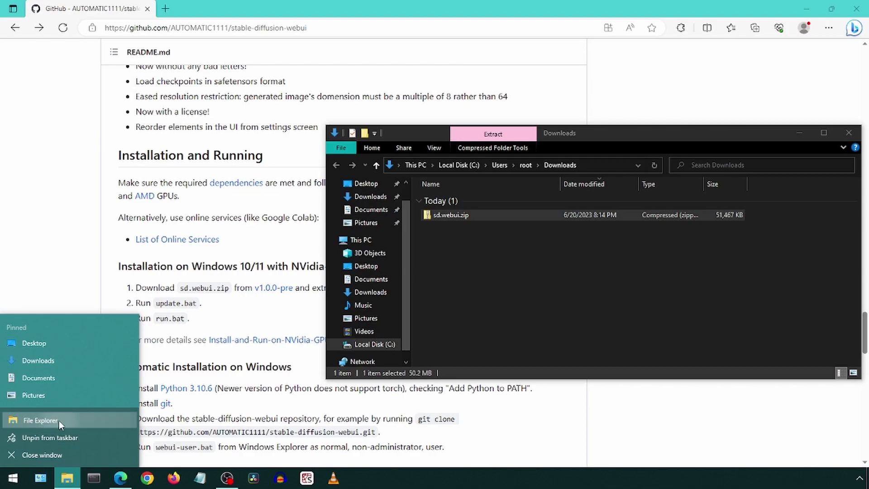
pyautogui.click(59, 420)
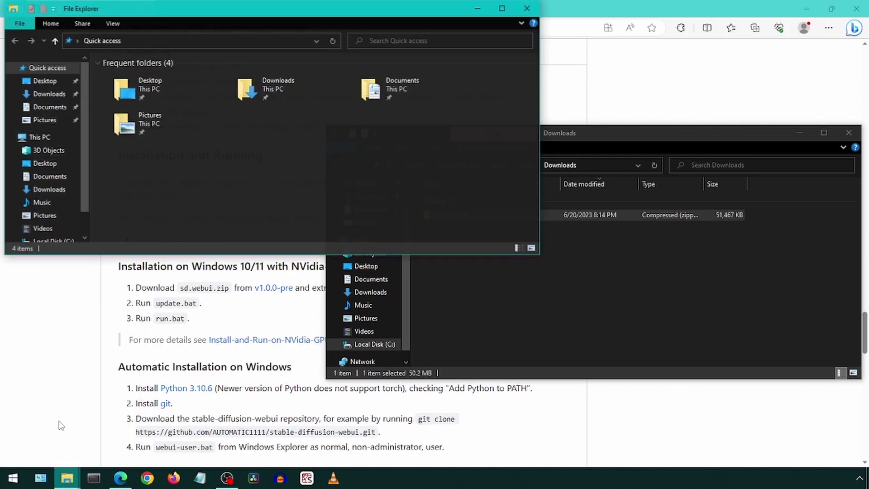
pyautogui.click(50, 241)
pyautogui.rightClick(121, 202)
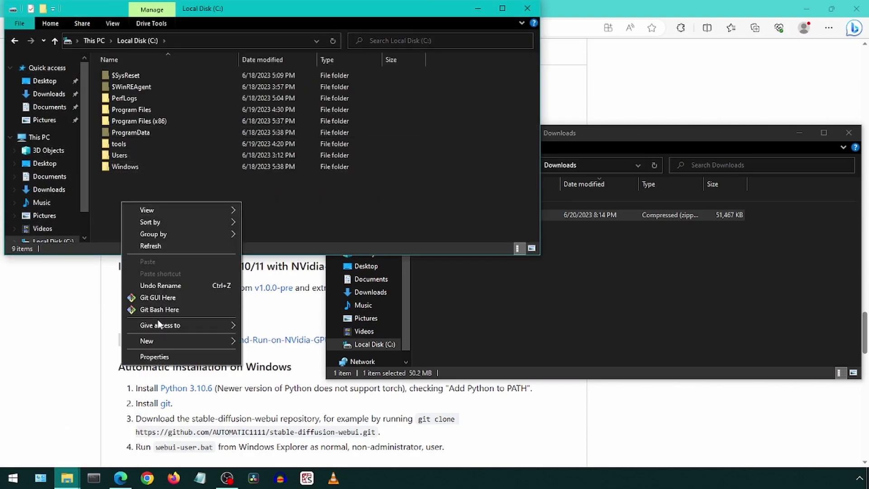
pyautogui.moveTo(162, 341)
pyautogui.click(254, 341)
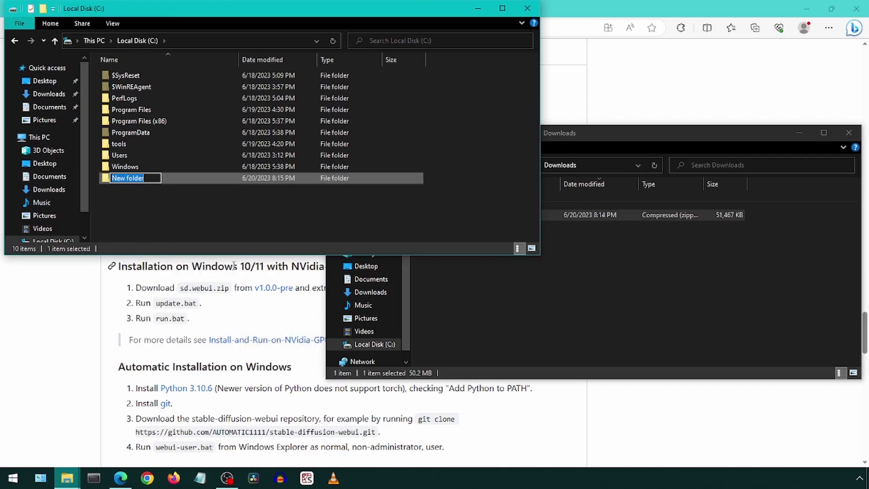
pyautogui.write('ai')
pyautogui.press('Return')
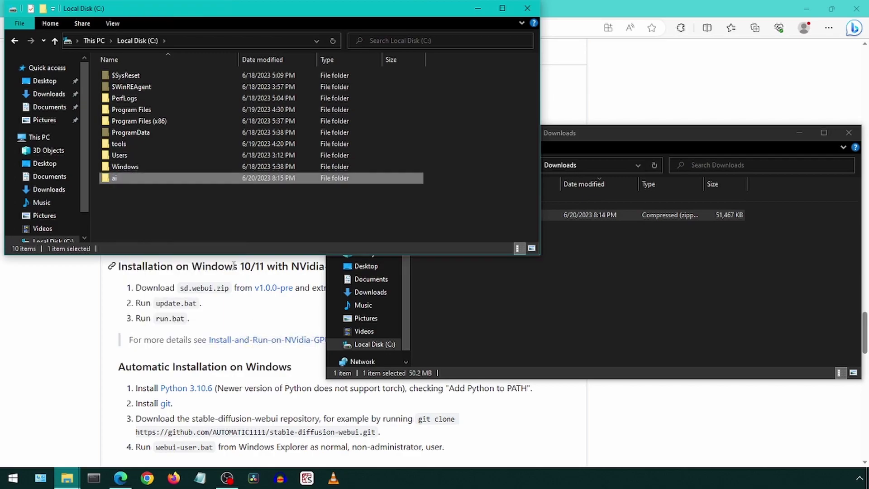
pyautogui.press('Return')
# - Move sd.webui.zip from Downloads into the C:\ai folder
pyautogui.click(644, 158)
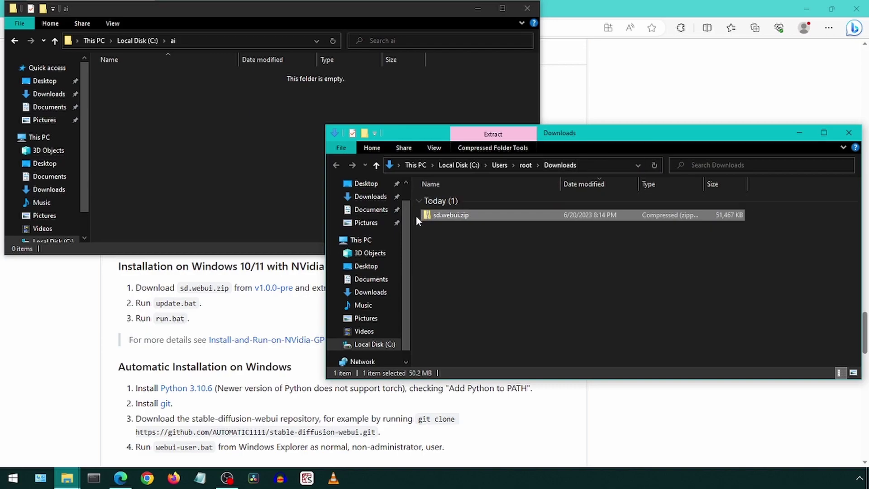
pyautogui.moveTo(431, 217); pyautogui.dragTo(196, 149)
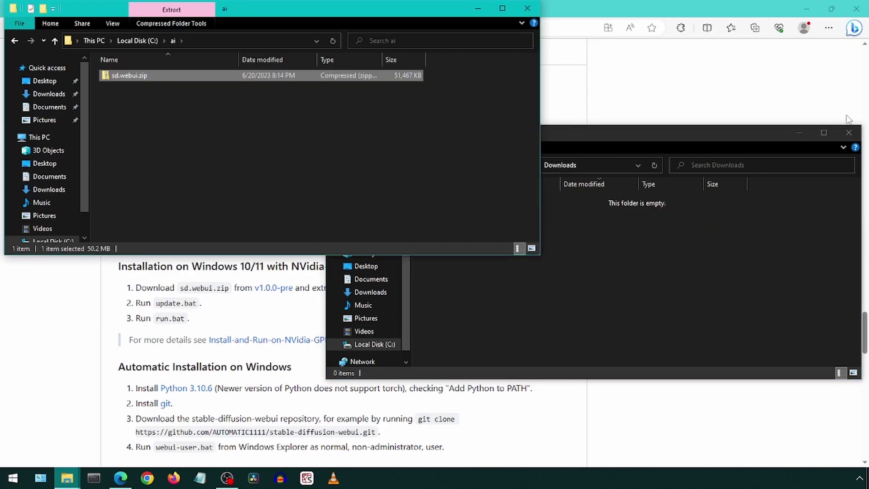
pyautogui.click(849, 133)
pyautogui.moveTo(390, 13); pyautogui.dragTo(562, 87)
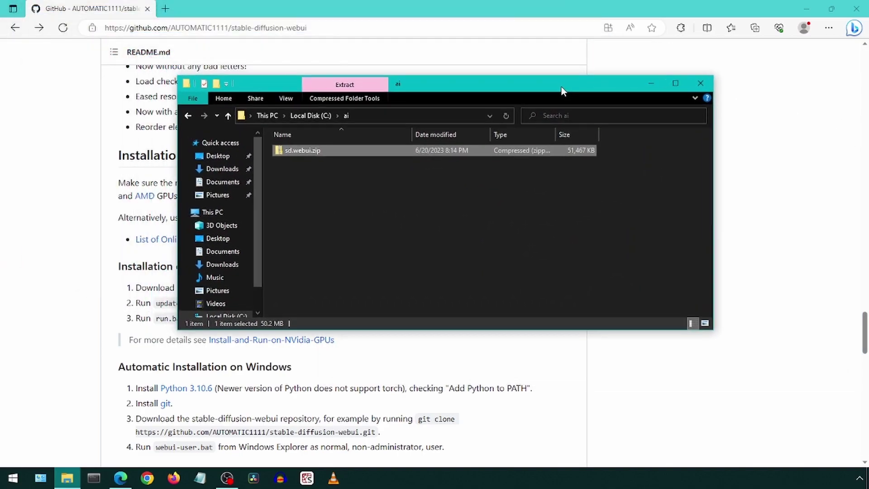
# - Extract sd.webui.zip here with 7-Zip and delete the archive
pyautogui.rightClick(278, 152)
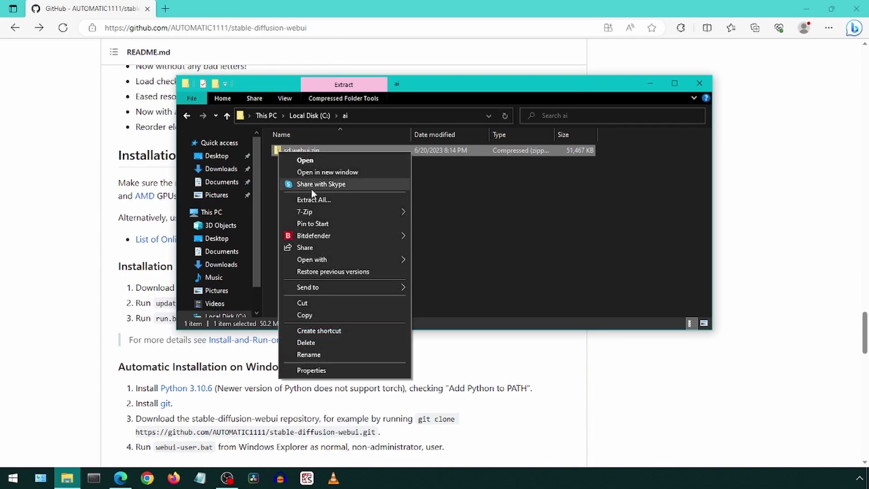
pyautogui.moveTo(326, 208)
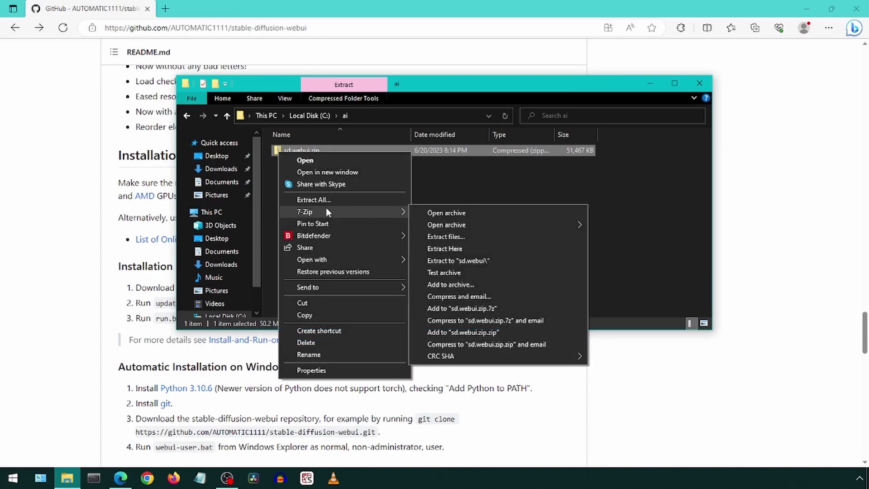
pyautogui.click(439, 249)
pyautogui.press('Delete')
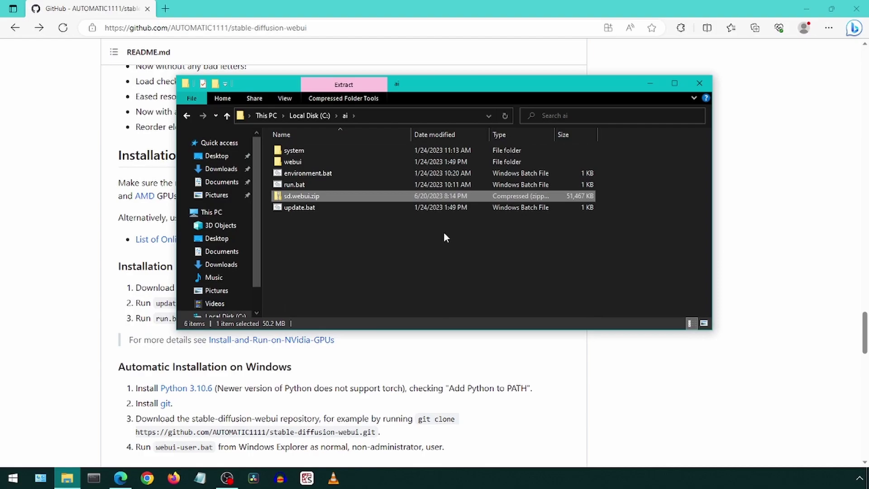
# - Create a stable-diffusion folder in C:\ai and move the extracted package files into it
pyautogui.rightClick(322, 232)
pyautogui.moveTo(400, 387)
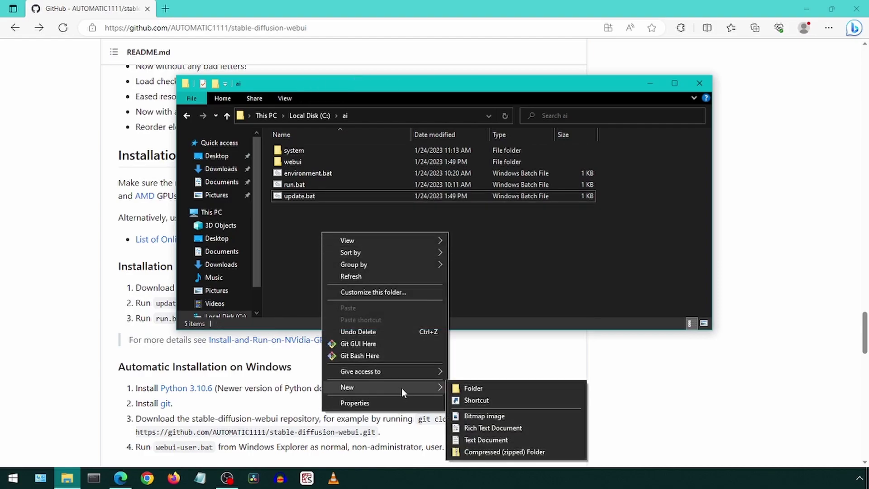
pyautogui.click(473, 388)
pyautogui.write('s')
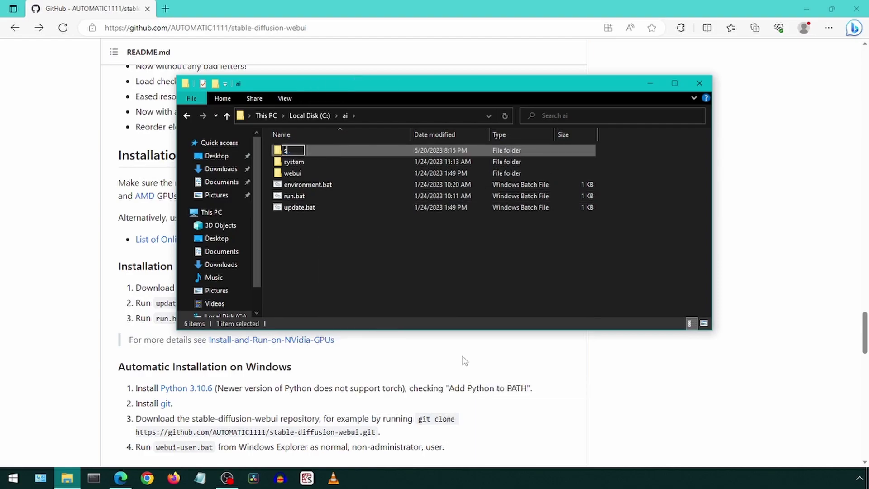
pyautogui.write('table-diffusion')
pyautogui.press('Return')
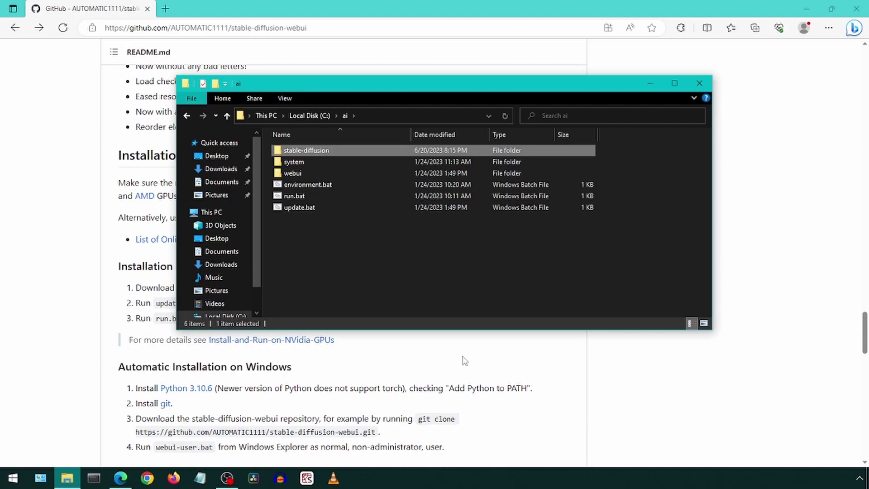
pyautogui.moveTo(336, 239); pyautogui.dragTo(279, 153)
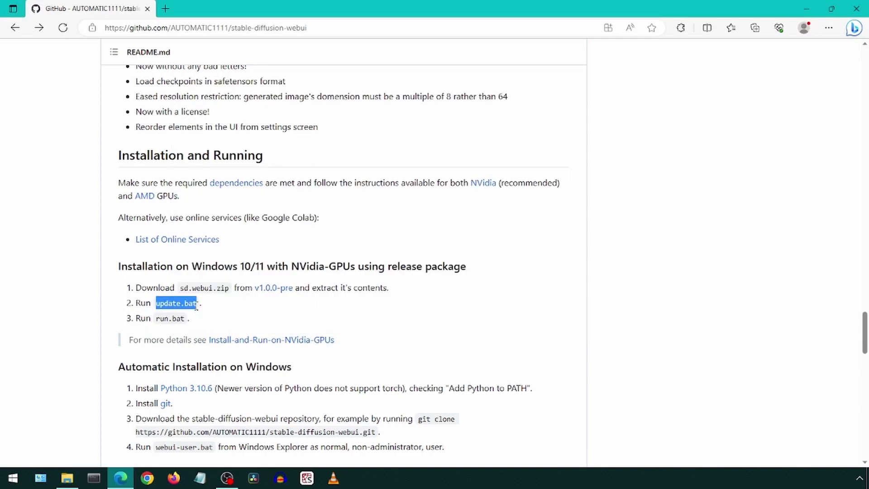
pyautogui.hotkey('alt', 'Tab')
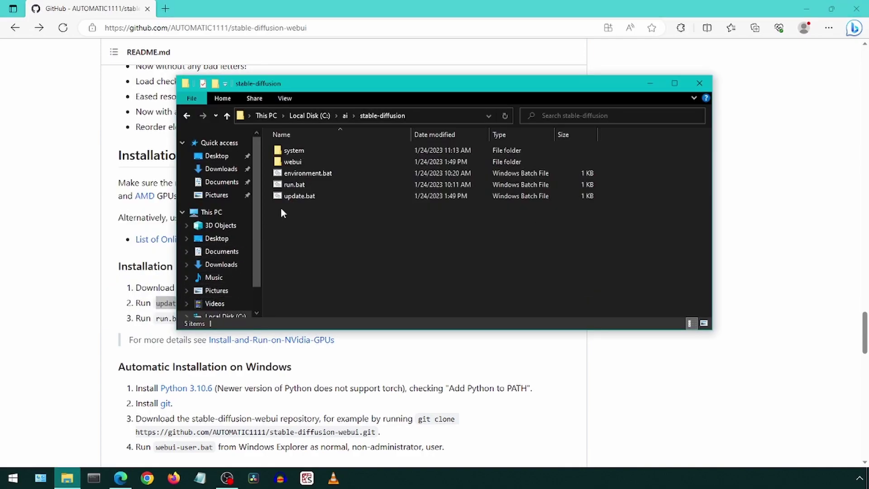
# - Run update.bat and close its console once the update finishes
pyautogui.doubleClick(277, 197)
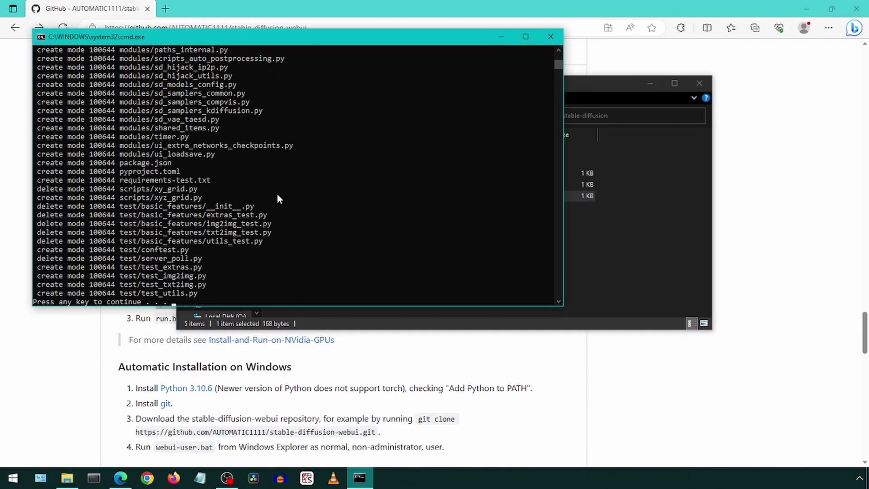
pyautogui.press('Return')
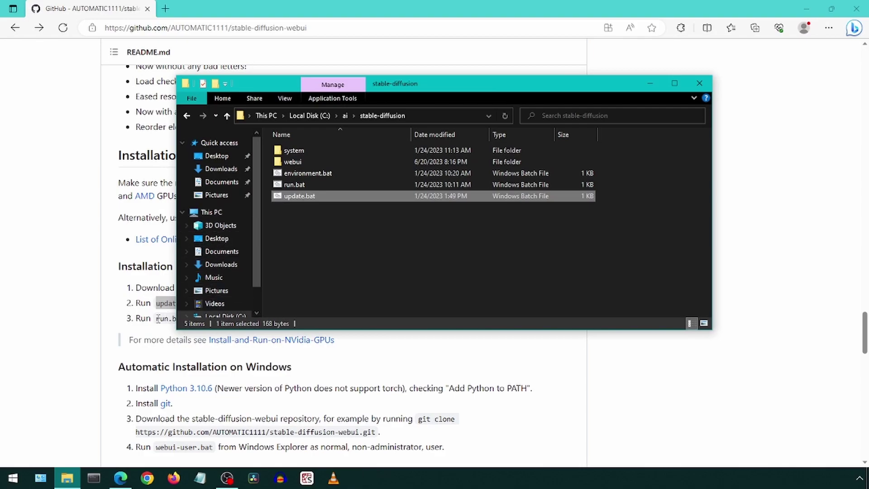
pyautogui.moveTo(156, 318); pyautogui.dragTo(187, 322)
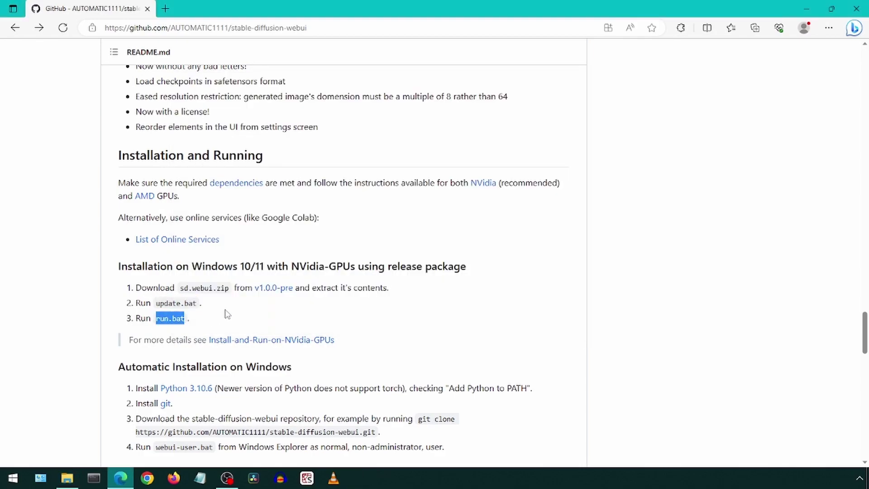
pyautogui.hotkey('alt', 'Tab')
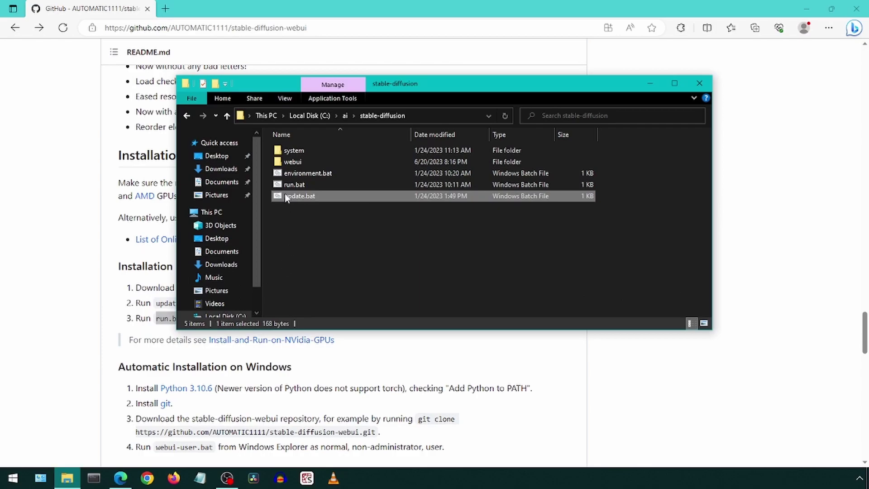
pyautogui.doubleClick(279, 184)
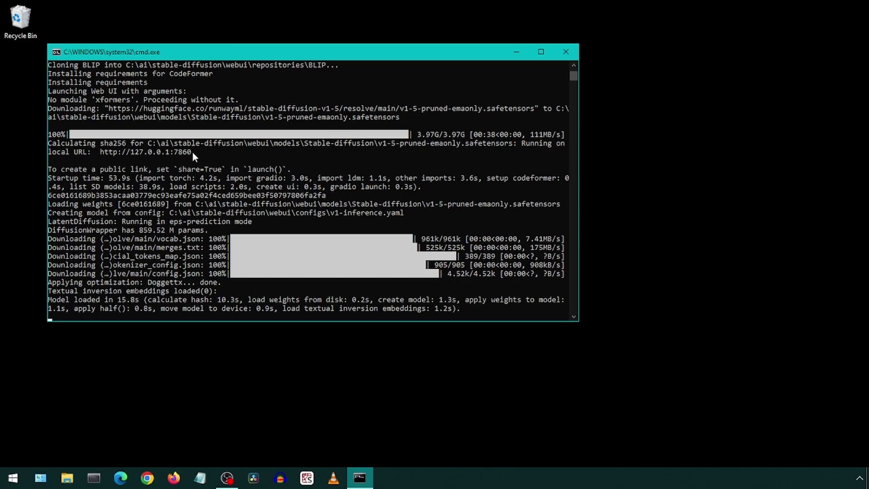
pyautogui.moveTo(194, 152); pyautogui.dragTo(105, 154)
pyautogui.hotkey('ctrl', 'c')
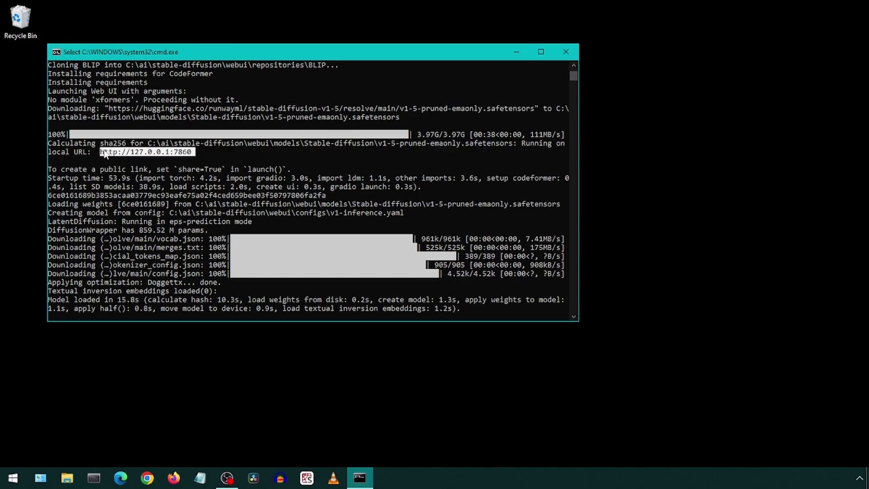
pyautogui.rightClick(135, 151)
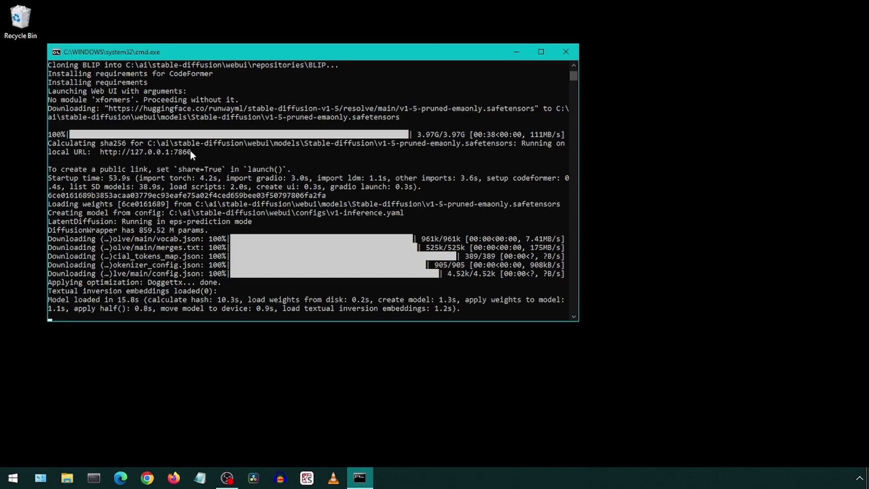
pyautogui.moveTo(191, 152); pyautogui.dragTo(111, 152)
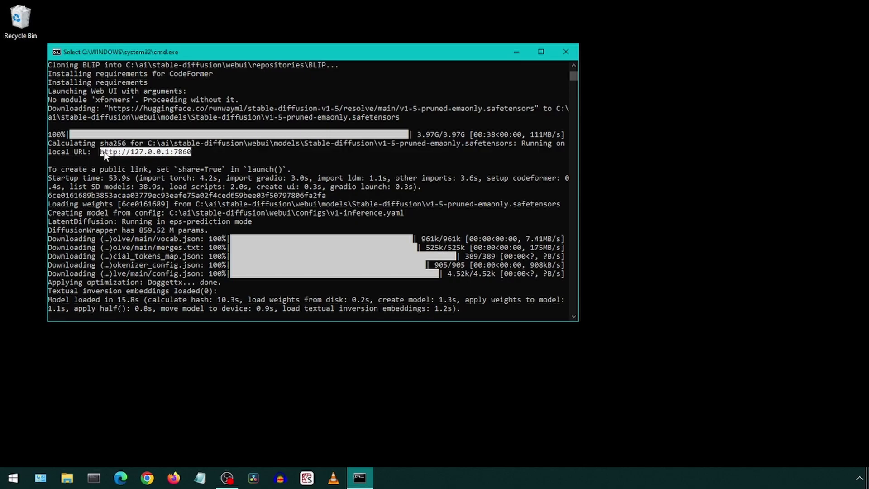
pyautogui.rightClick(108, 152)
pyautogui.click(120, 478)
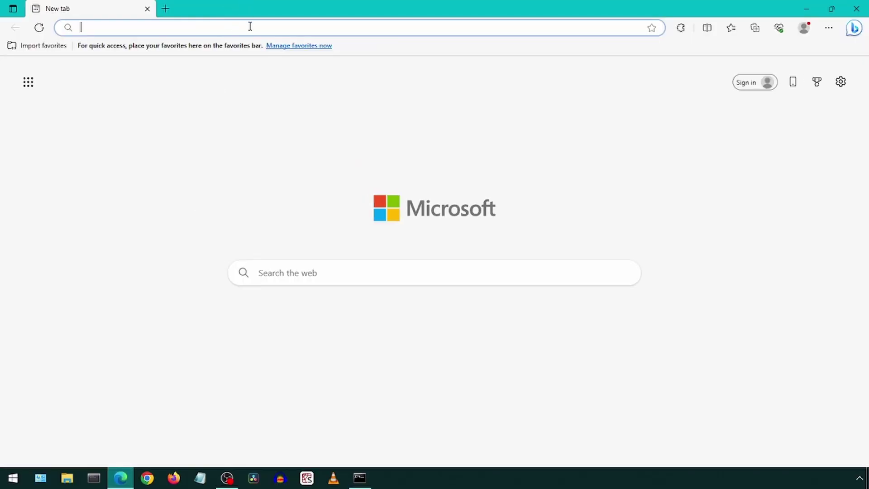
pyautogui.hotkey('ctrl', 'v')
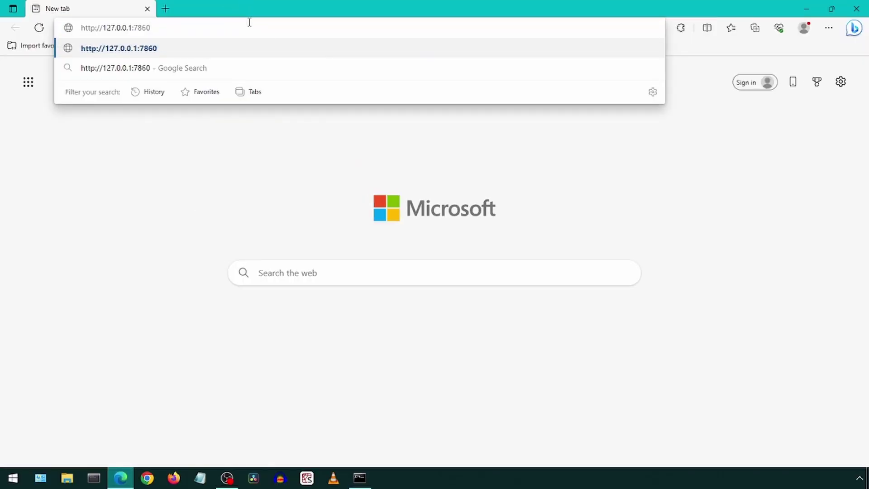
pyautogui.press('Return')
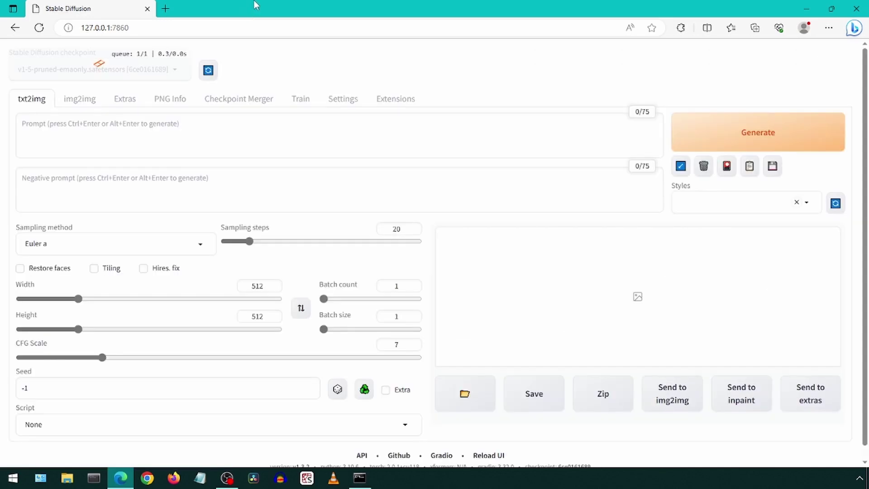
# - Enter the prompt 'a duck' and generate an image of a duck
pyautogui.click(192, 136)
pyautogui.write('a')
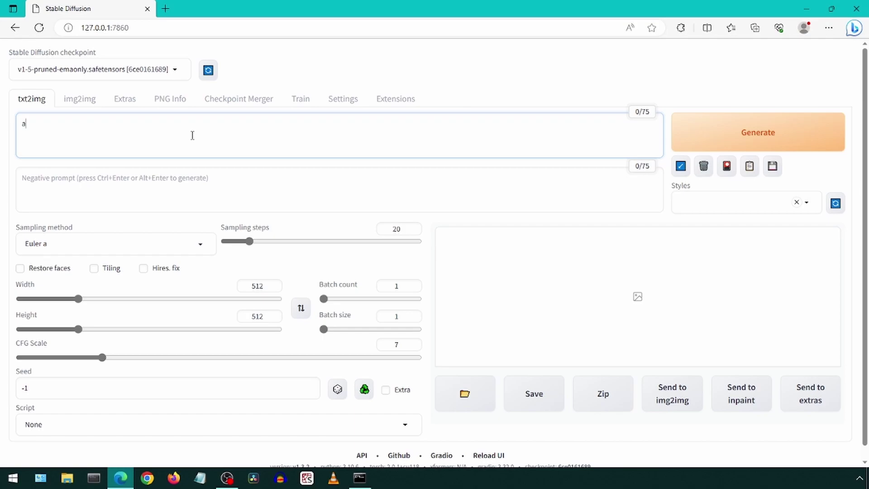
pyautogui.write(' duck')
pyautogui.click(781, 136)
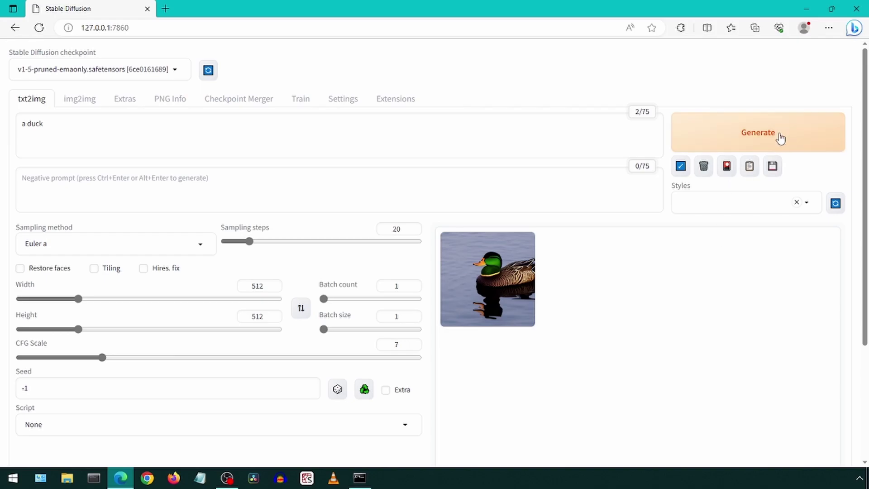
pyautogui.click(780, 137)
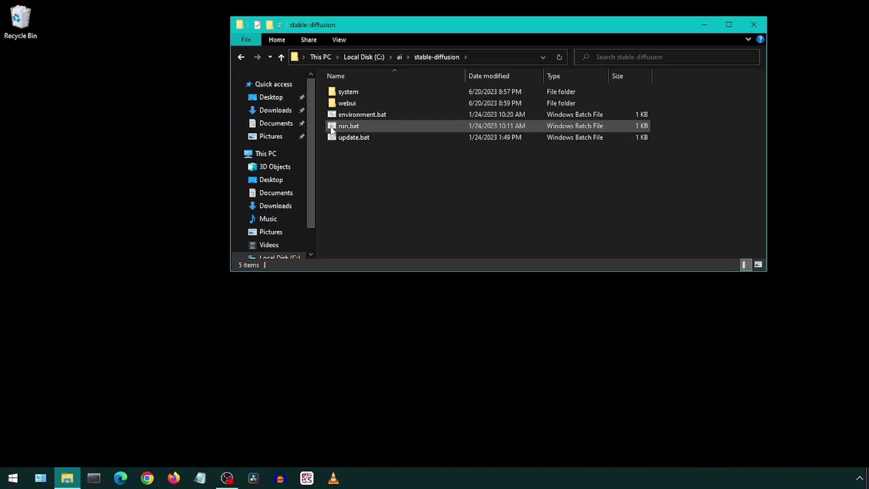
pyautogui.doubleClick(331, 131)
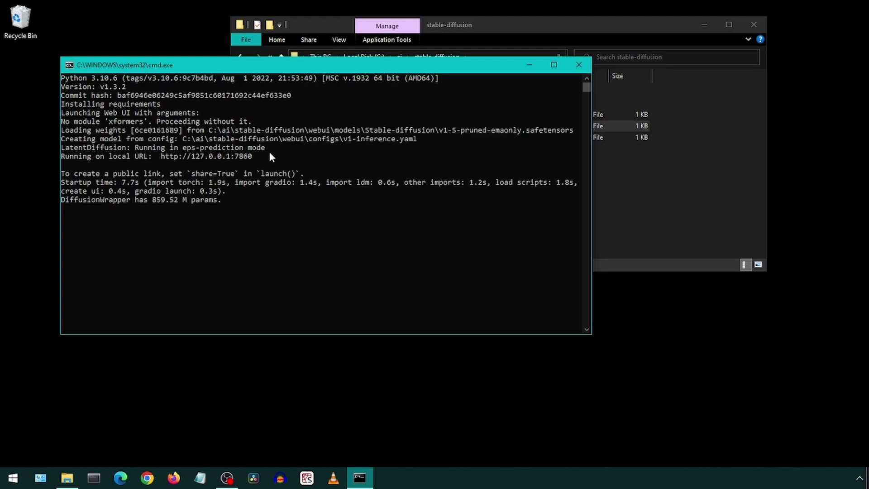
pyautogui.moveTo(254, 156); pyautogui.dragTo(166, 159)
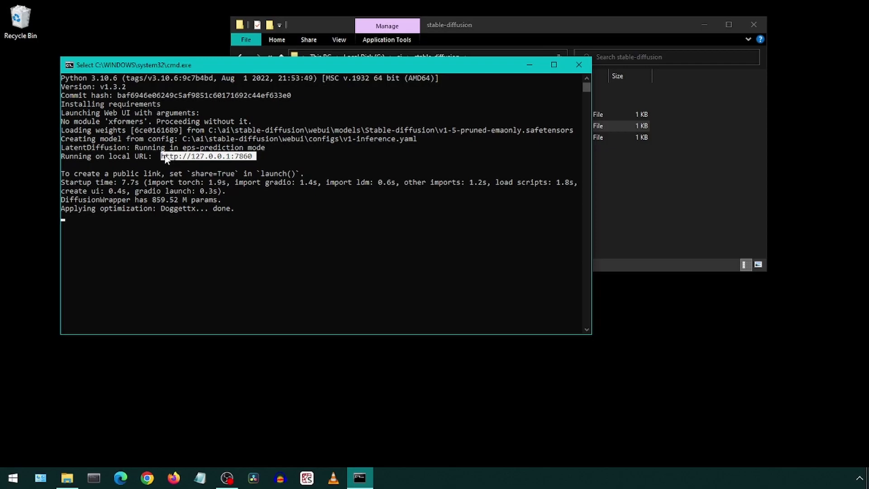
pyautogui.hotkey('ctrl', 'c')
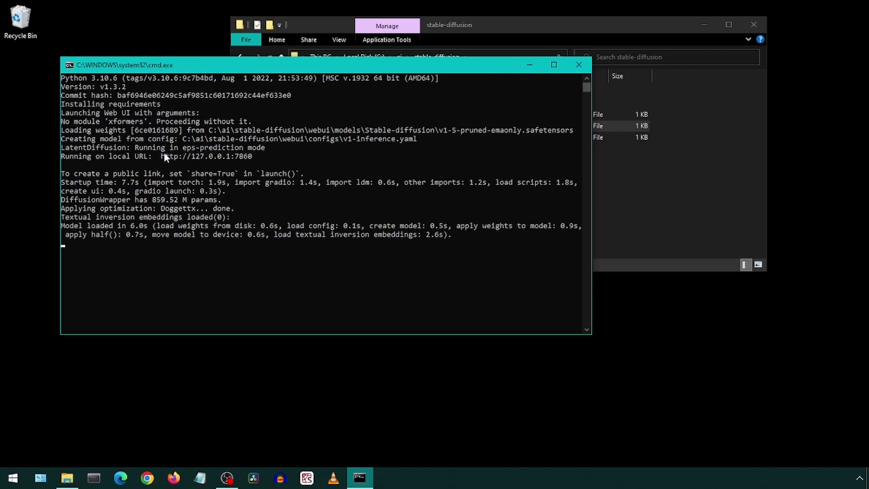
pyautogui.click(119, 480)
pyautogui.hotkey('ctrl', 'v')
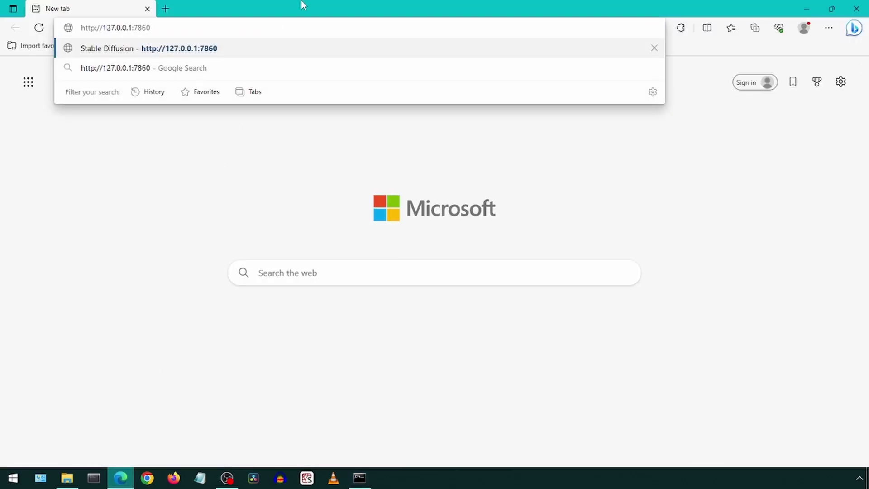
pyautogui.press('Return')
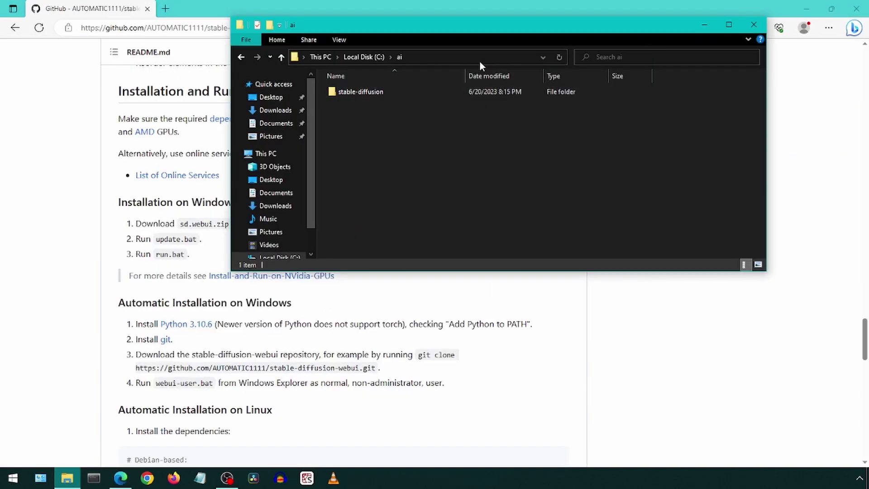
pyautogui.click(470, 58)
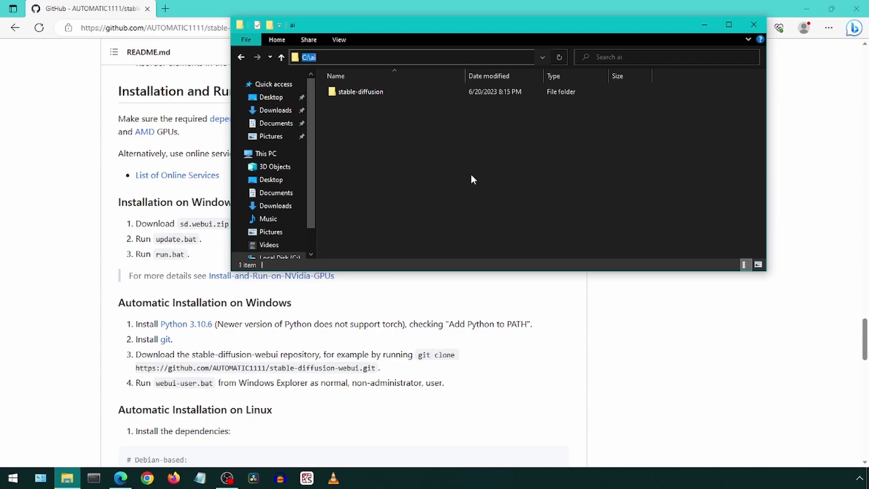
# - Open a new Anaconda Prompt and change into the C:\ai folder
pyautogui.click(95, 478)
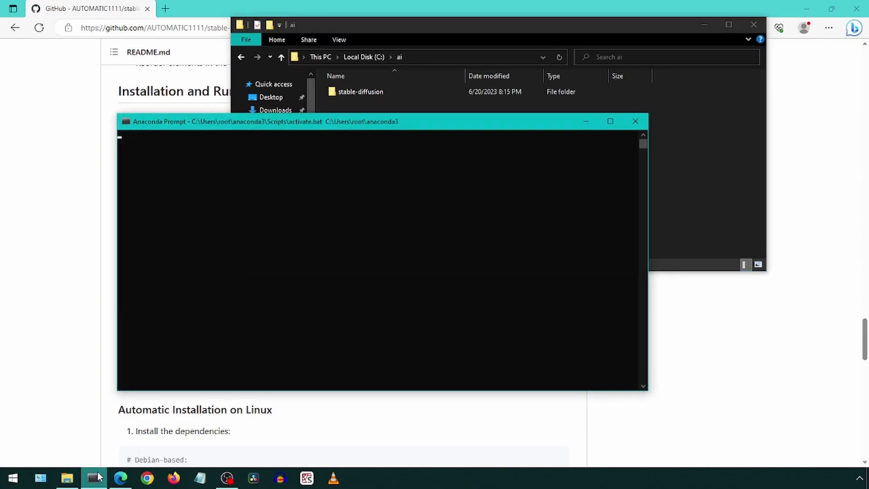
pyautogui.write('cd ')
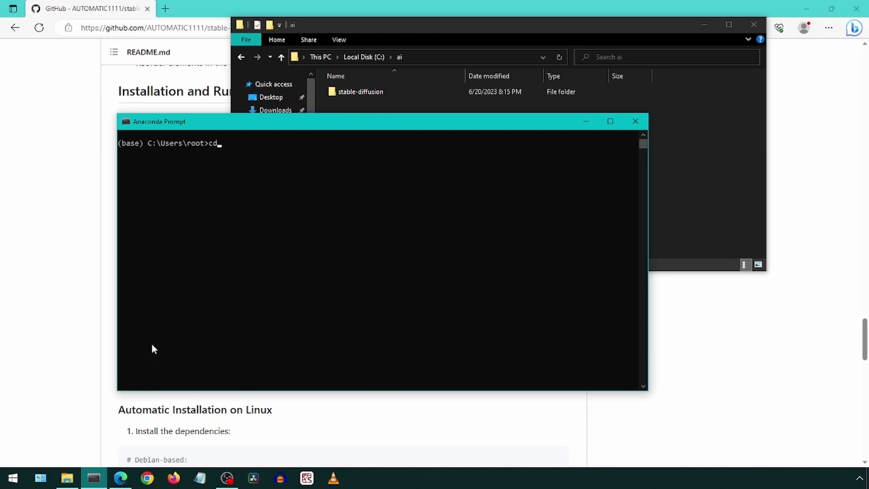
pyautogui.write('C:\\ai')
pyautogui.press('Return')
pyautogui.click(48, 319)
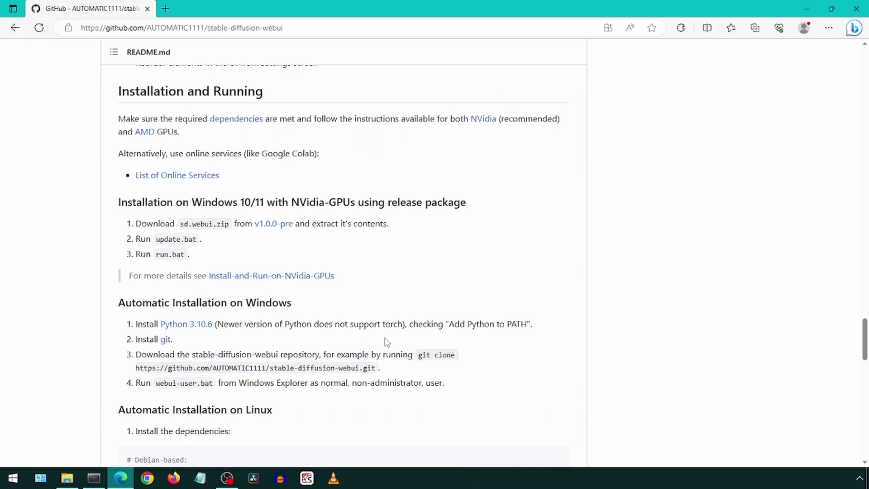
pyautogui.moveTo(418, 355); pyautogui.dragTo(401, 367)
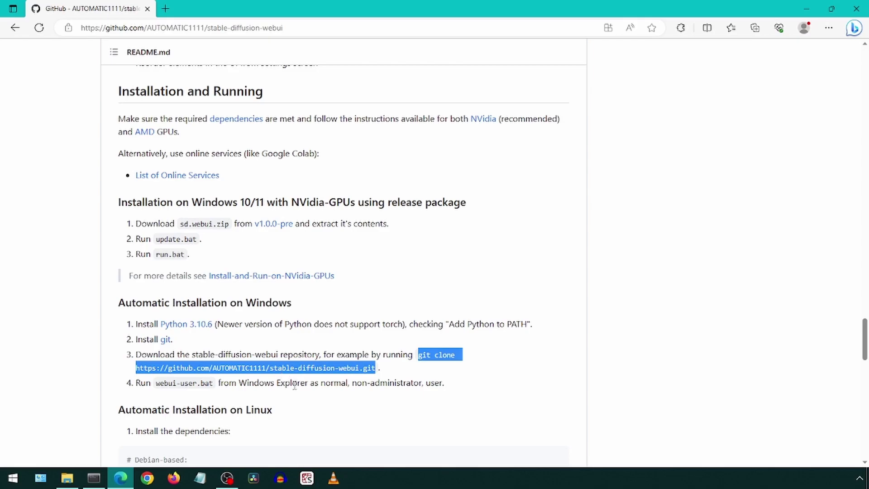
pyautogui.hotkey('alt', 'Tab')
pyautogui.hotkey('ctrl', 'v')
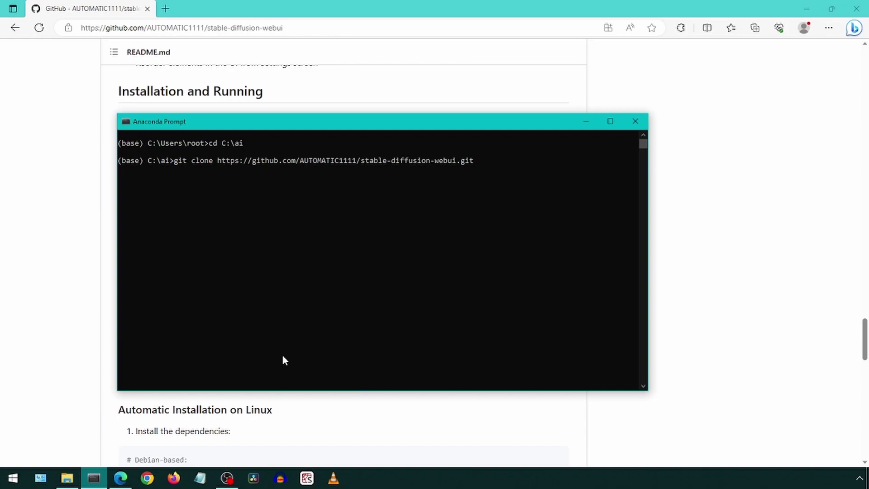
pyautogui.write('stable-diffusion-no-NVIDIA')
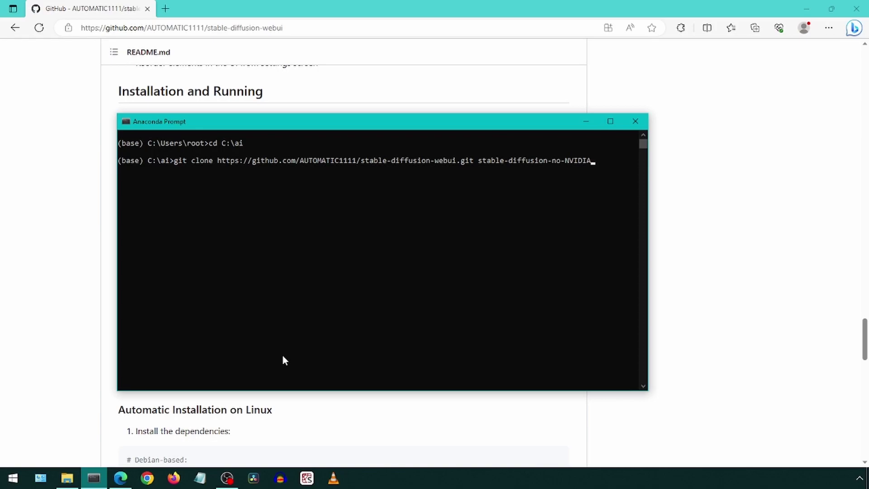
pyautogui.press('Return')
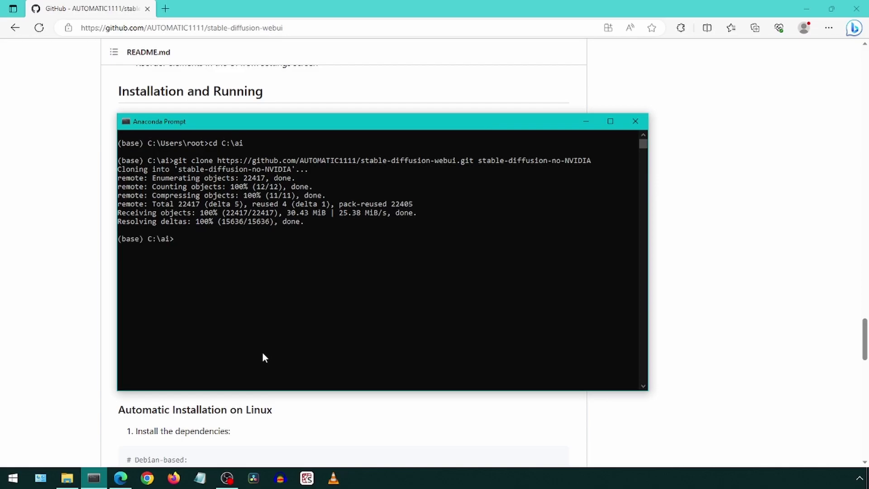
# - Open C:\ai\stable-diffusion-no-NVIDIA in File Explorer and run webui-user.bat
pyautogui.click(96, 343)
pyautogui.moveTo(156, 382); pyautogui.dragTo(213, 384)
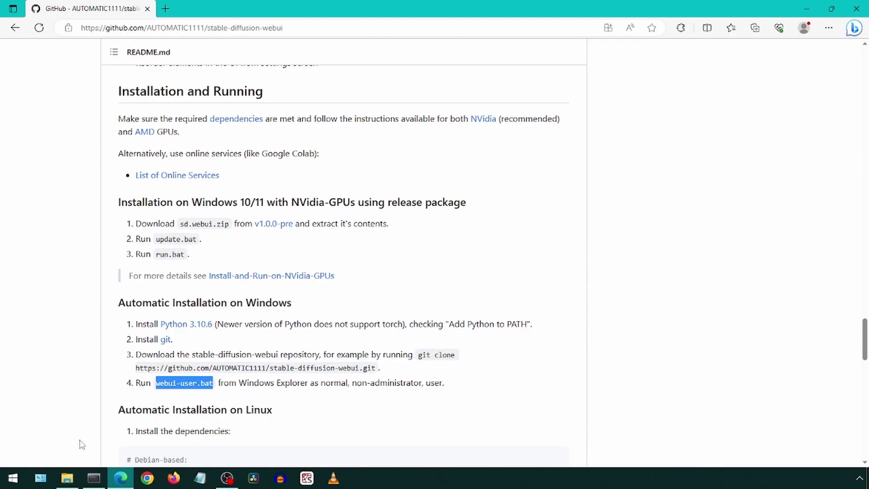
pyautogui.click(67, 478)
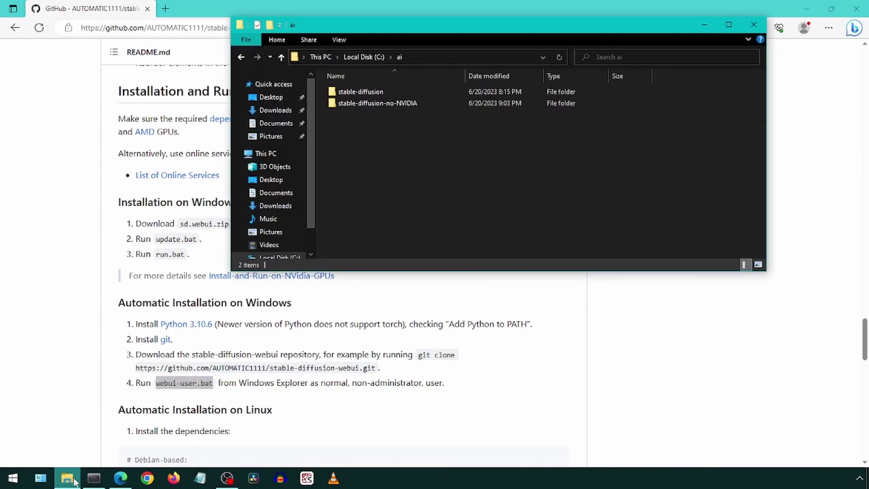
pyautogui.doubleClick(342, 103)
pyautogui.scroll(-1, 390, 211)
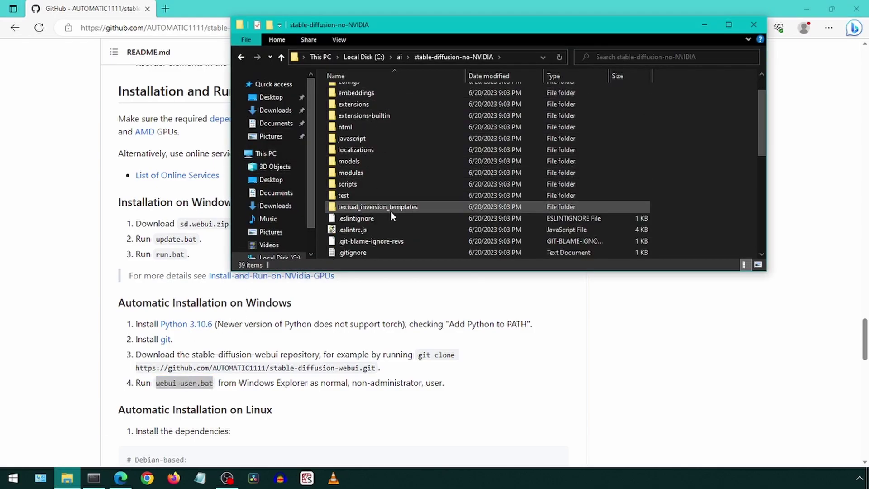
pyautogui.scroll(-5, 389, 213)
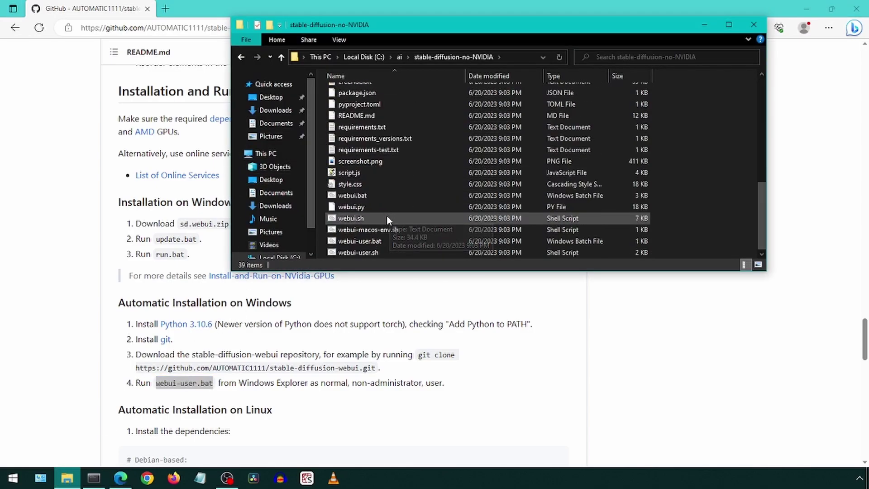
pyautogui.doubleClick(344, 241)
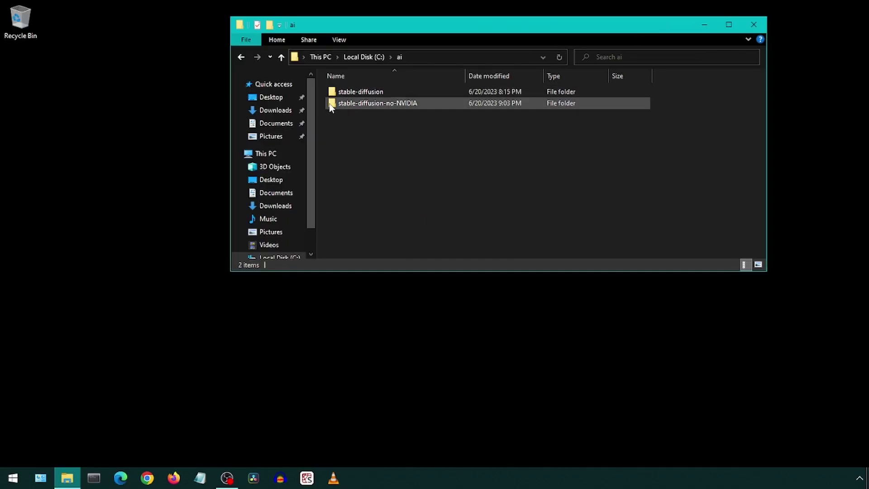
# - Reopen the folder and run webui-user.bat again, which fails with Python not found
pyautogui.doubleClick(331, 106)
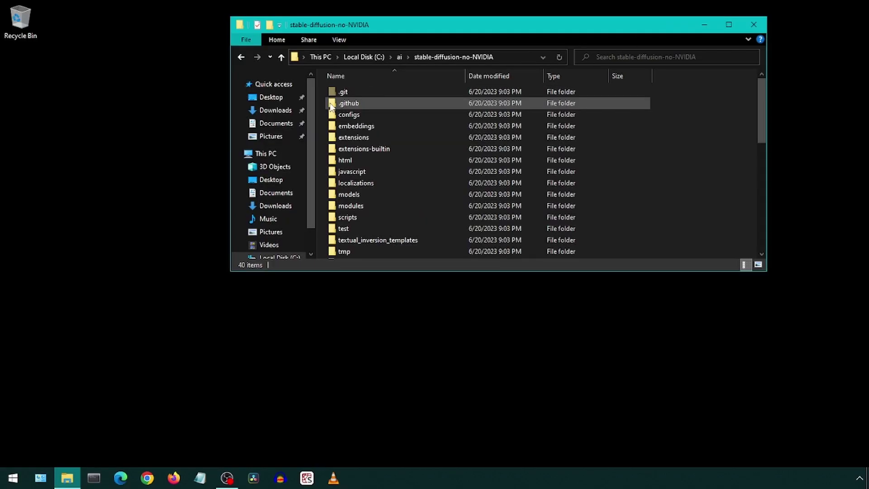
pyautogui.scroll(-8, 415, 180)
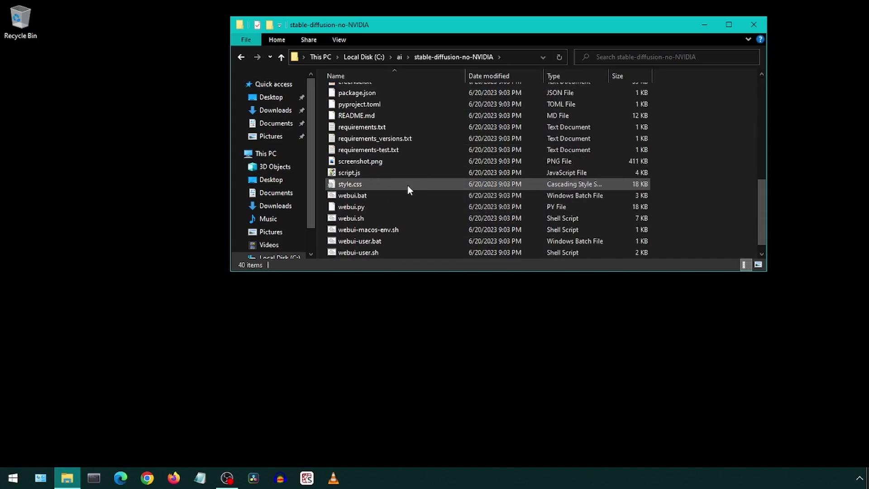
pyautogui.doubleClick(334, 243)
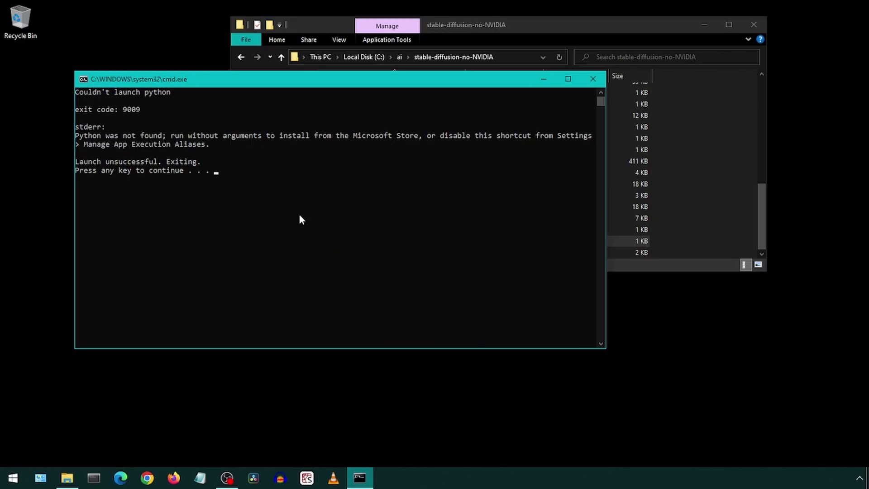
# - Dismiss the failed console and browse a second Explorer window to C:\Users\<profile>\anaconda3
pyautogui.press('Return')
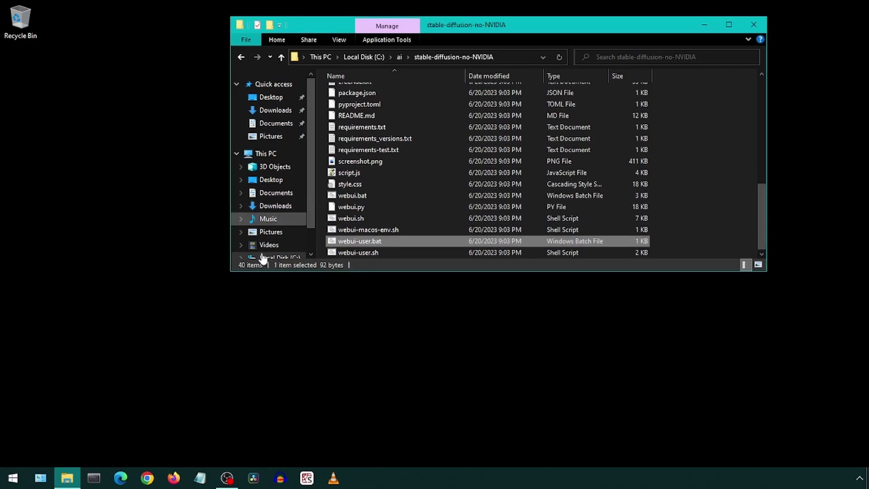
pyautogui.rightClick(68, 476)
pyautogui.click(60, 420)
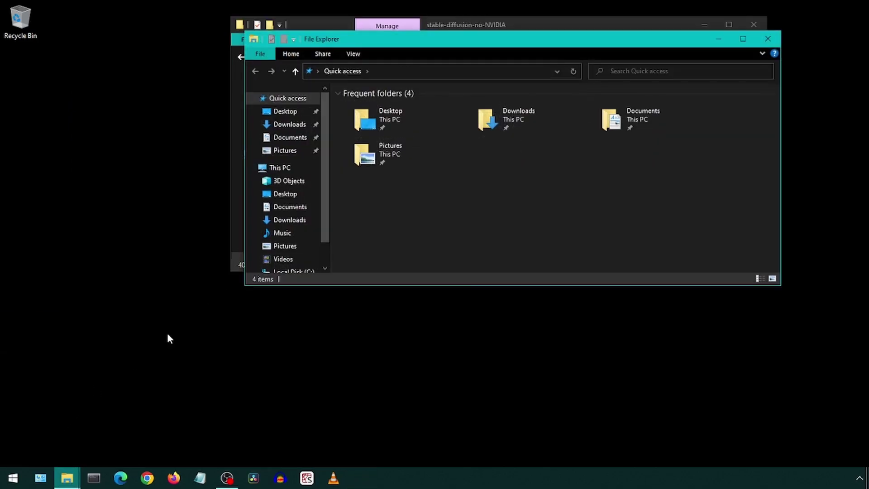
pyautogui.scroll(-1, 279, 263)
pyautogui.click(292, 251)
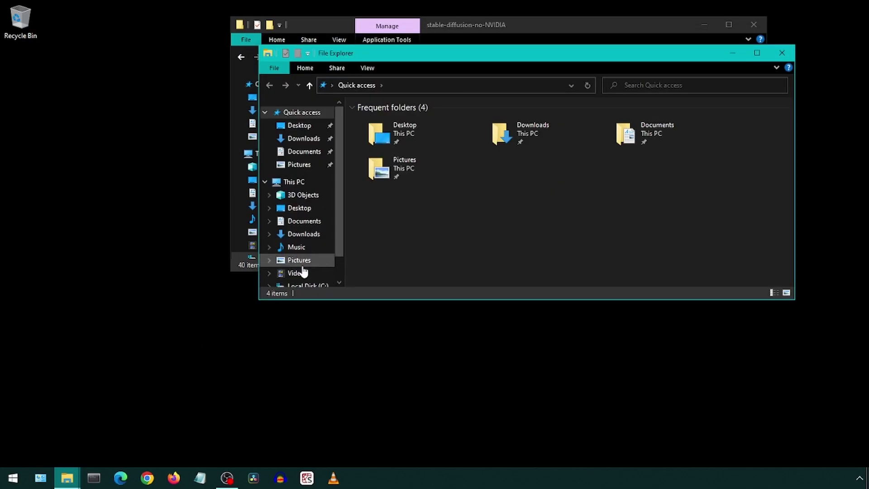
pyautogui.scroll(-1, 301, 260)
pyautogui.click(302, 265)
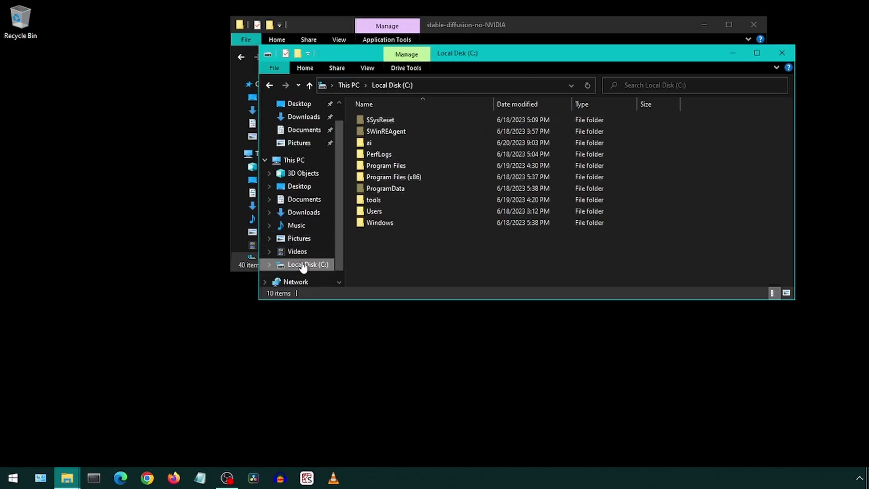
pyautogui.doubleClick(366, 212)
pyautogui.doubleClick(368, 144)
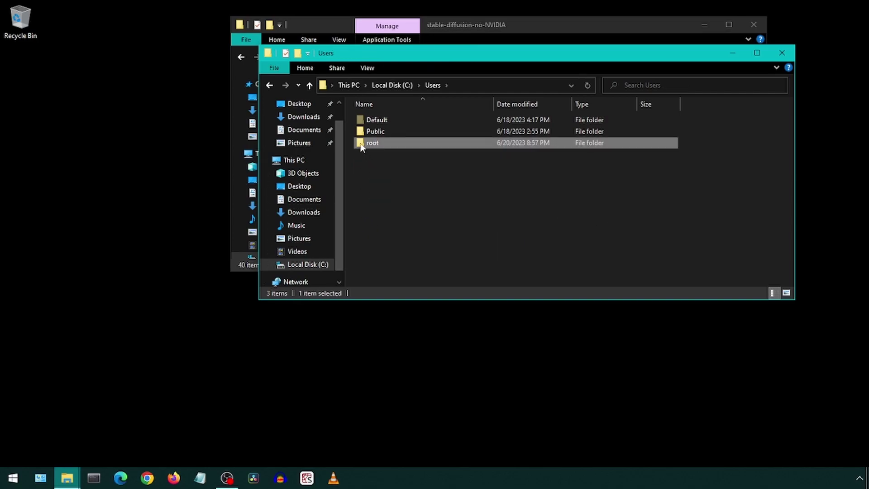
pyautogui.doubleClick(367, 188)
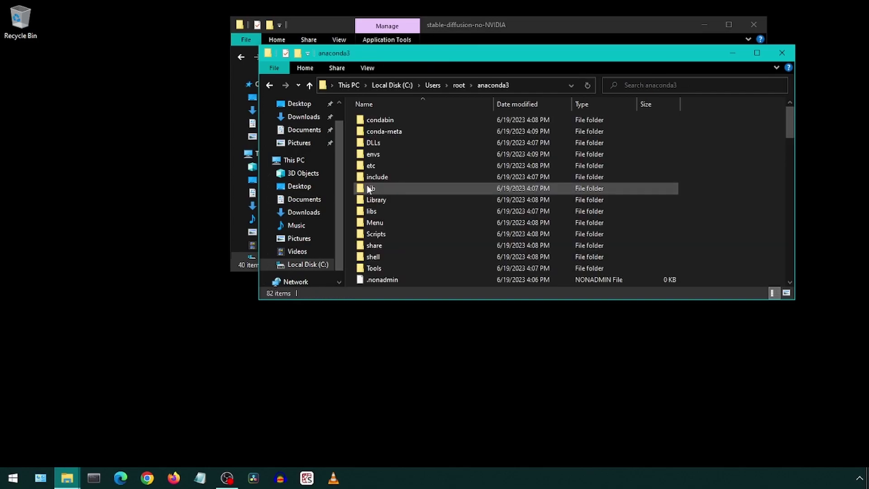
# - Copy the anaconda3 folder's full path from the address bar
pyautogui.moveTo(790, 124); pyautogui.dragTo(776, 246)
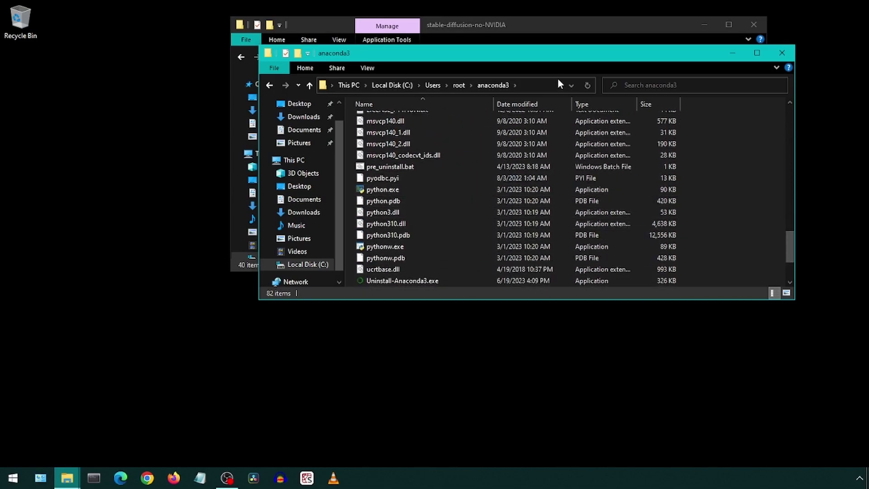
pyautogui.click(543, 85)
pyautogui.rightClick(376, 85)
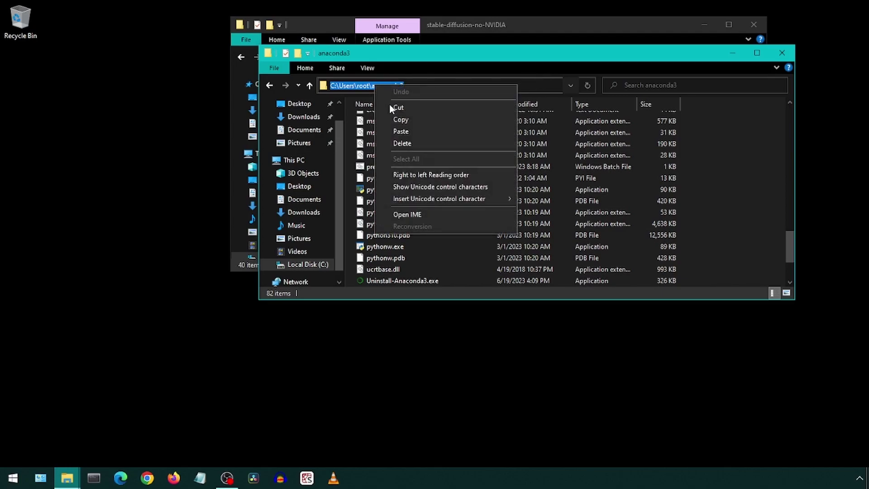
pyautogui.click(402, 122)
# - Edit webui-user.bat in Notepad so PYTHON ends with anaconda3\python.exe, and save it
pyautogui.click(247, 253)
pyautogui.rightClick(333, 238)
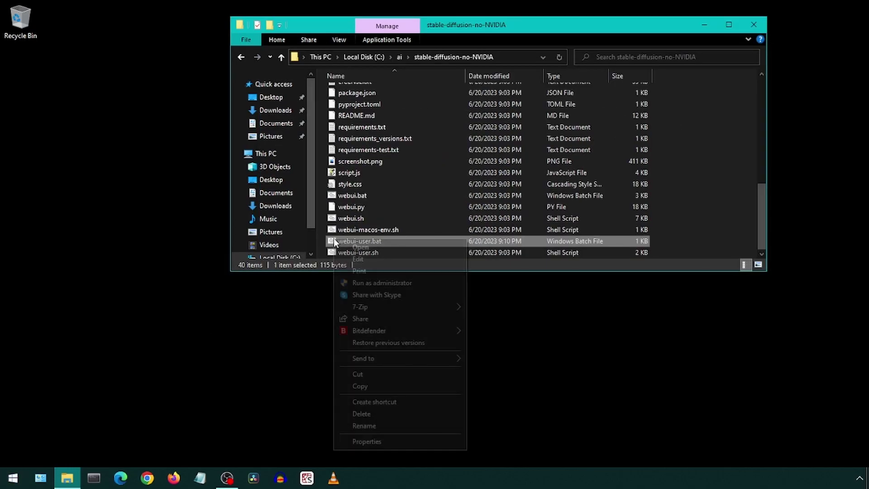
pyautogui.click(351, 256)
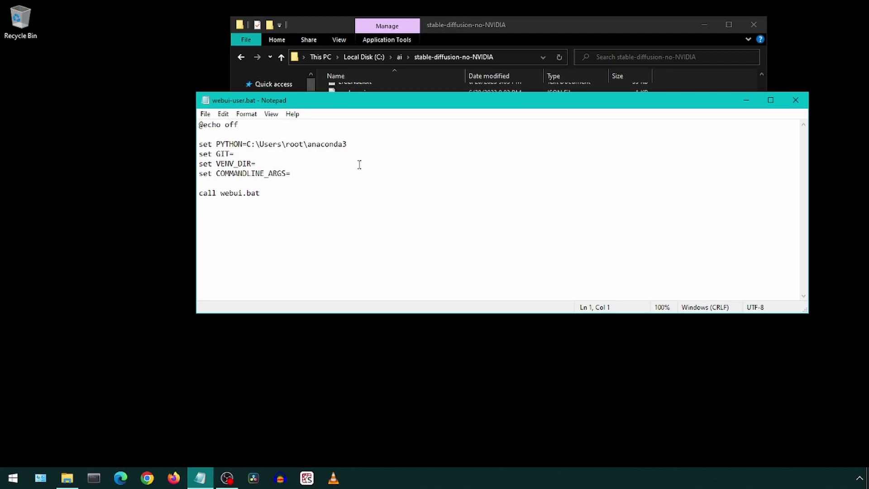
pyautogui.click(369, 144)
pyautogui.write('\\python.e')
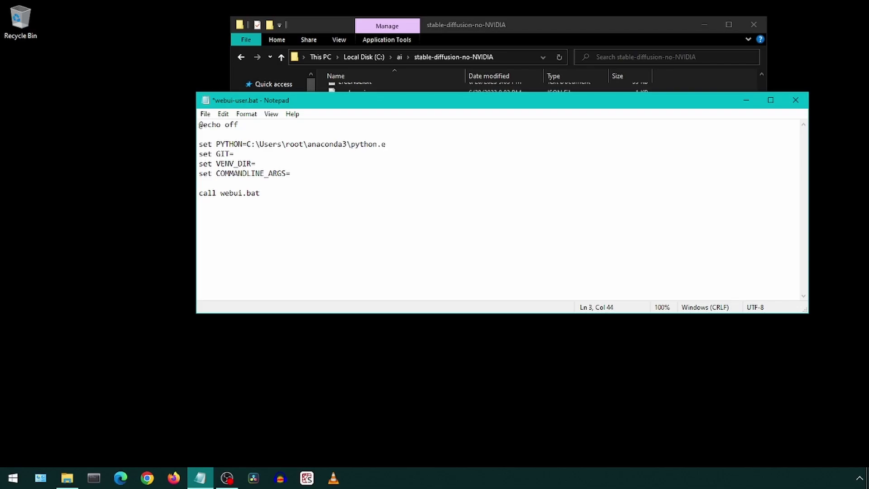
pyautogui.write('xe')
pyautogui.hotkey('ctrl', 's')
pyautogui.click(796, 100)
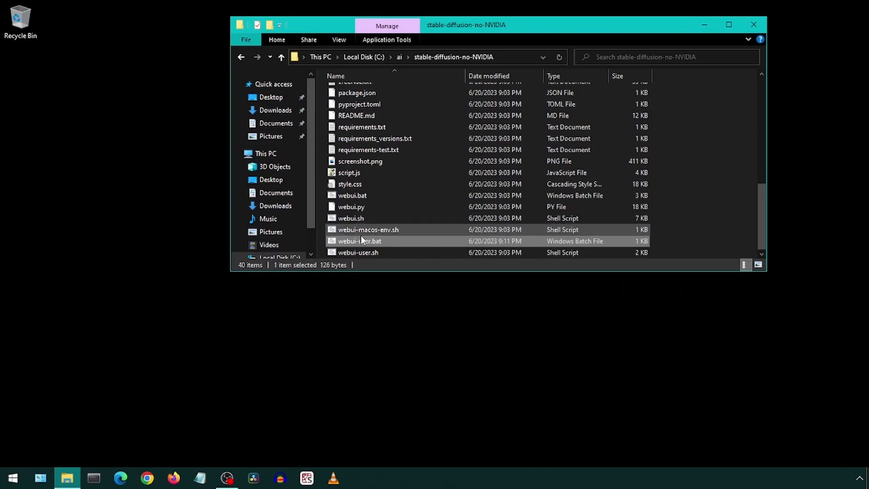
pyautogui.doubleClick(332, 244)
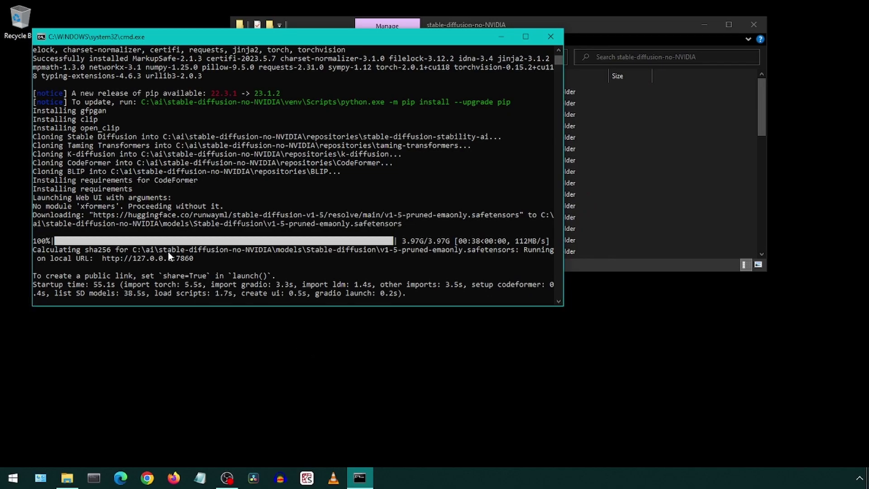
pyautogui.moveTo(193, 259); pyautogui.dragTo(105, 259)
pyautogui.hotkey('ctrl', 'c')
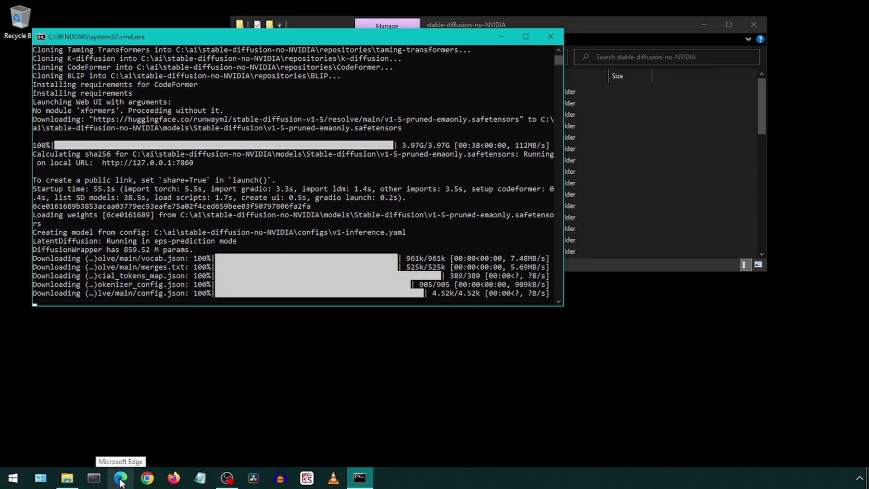
pyautogui.click(121, 478)
pyautogui.hotkey('ctrl', 'v')
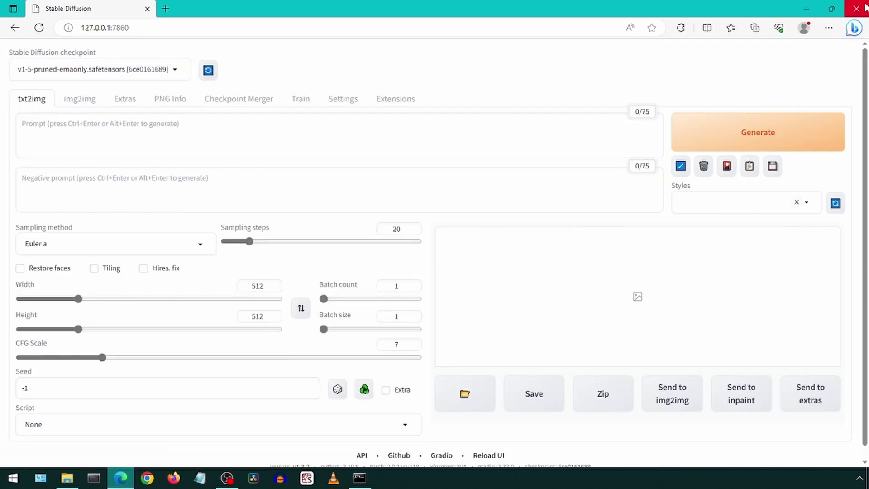
# - Close the Edge window once the web UI has loaded, leaving the console running
pyautogui.click(866, 6)
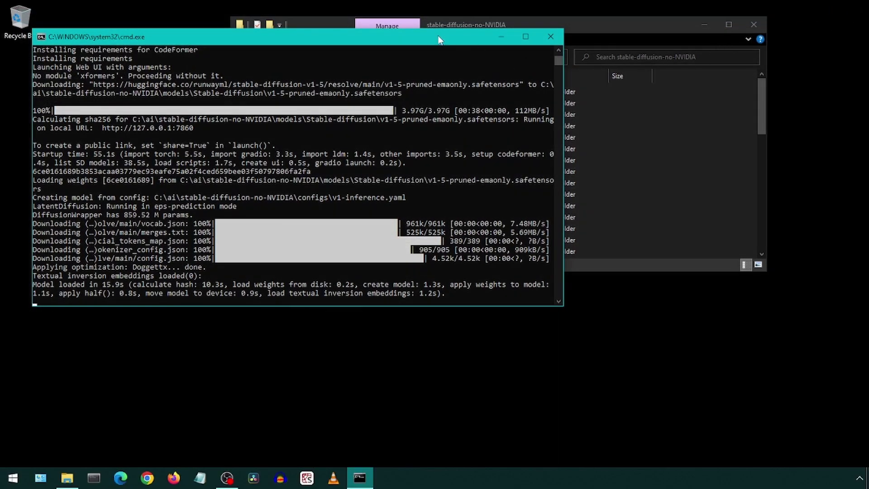